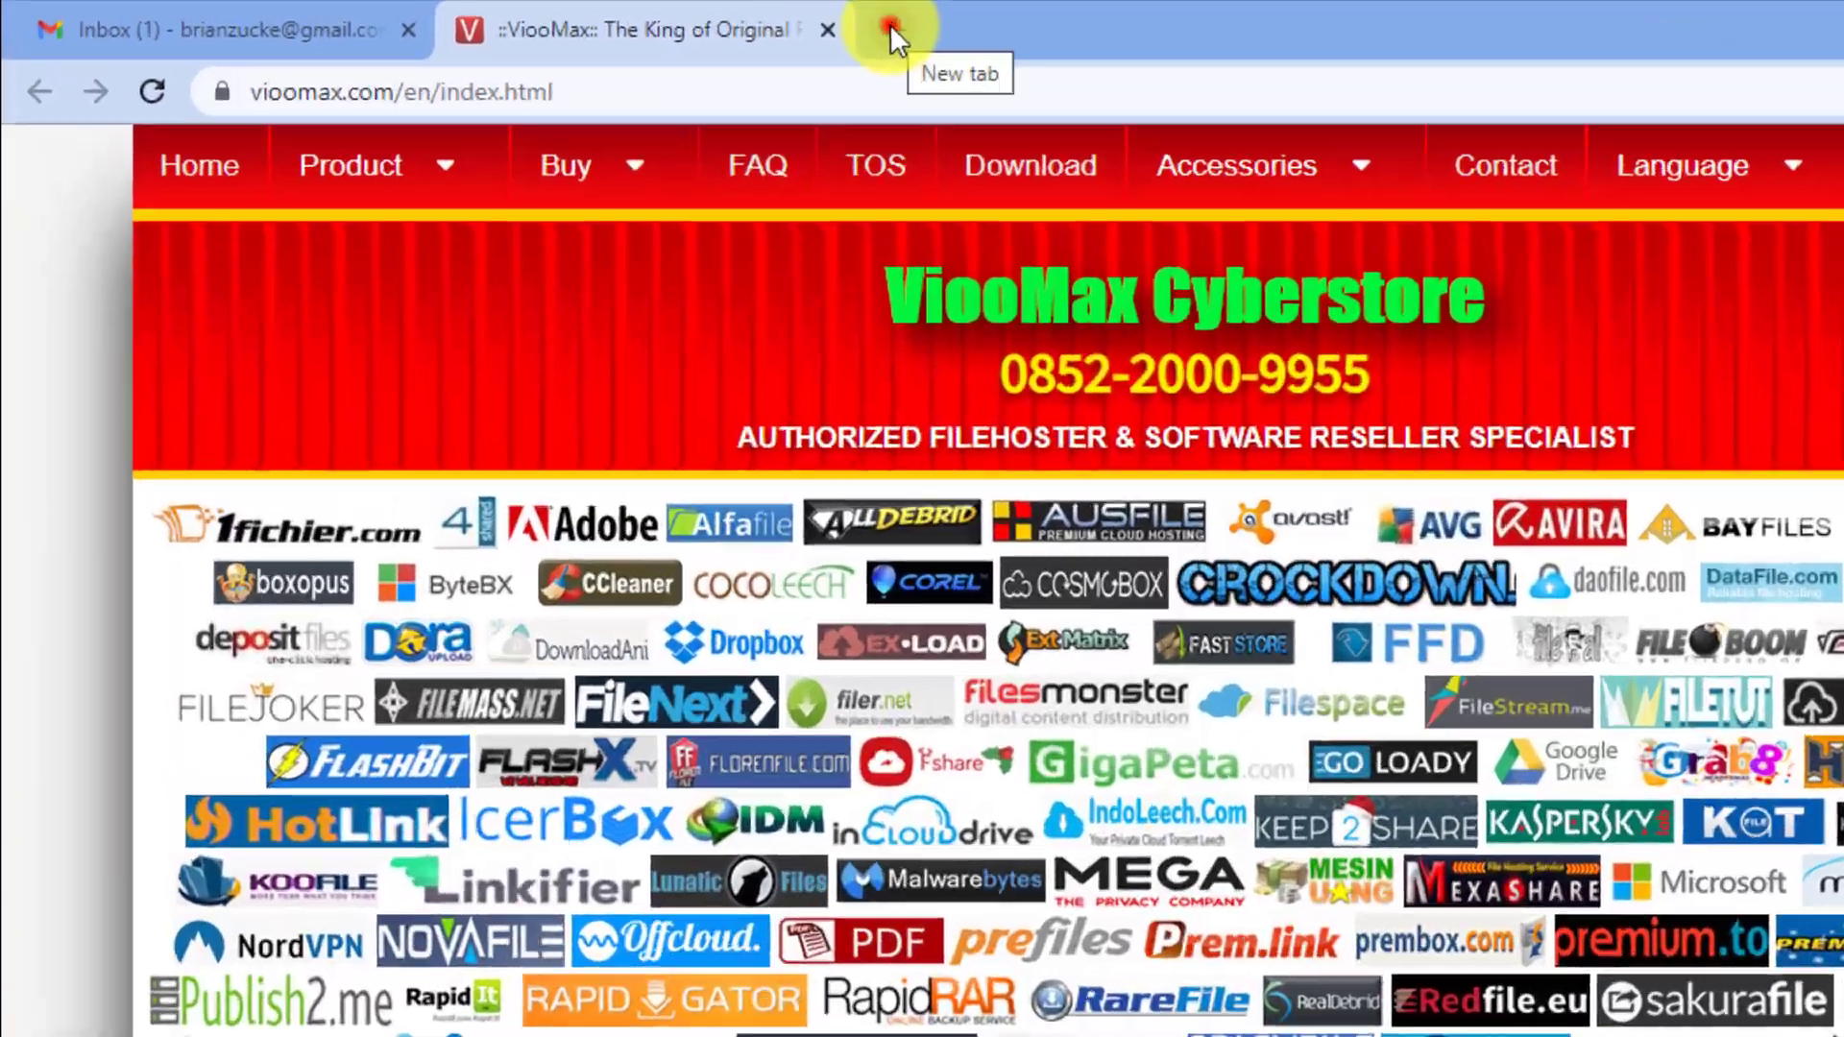
Open keep2share.com in a new tab and go to its Login page.
{"action": "left_click", "coordinate": [688, 22]}
{"action": "type", "text": "keep2share.com"}
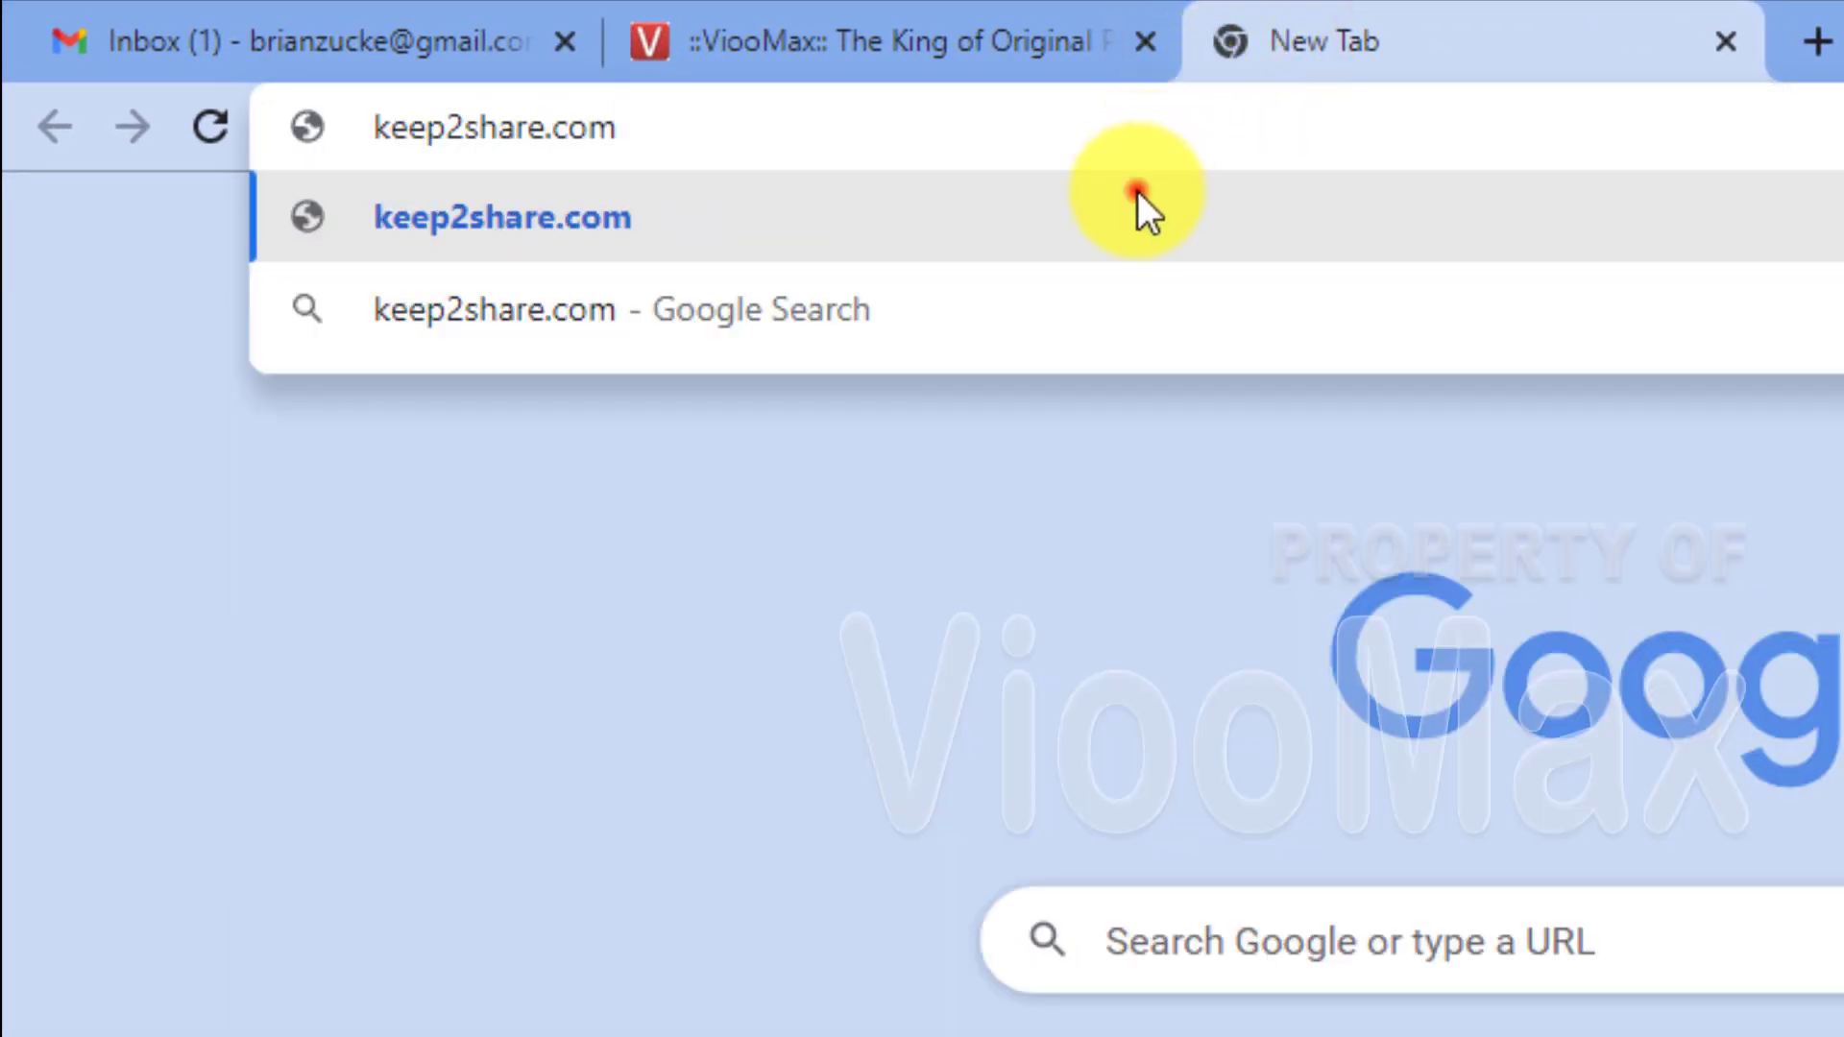
{"action": "left_click", "coordinate": [1138, 197]}
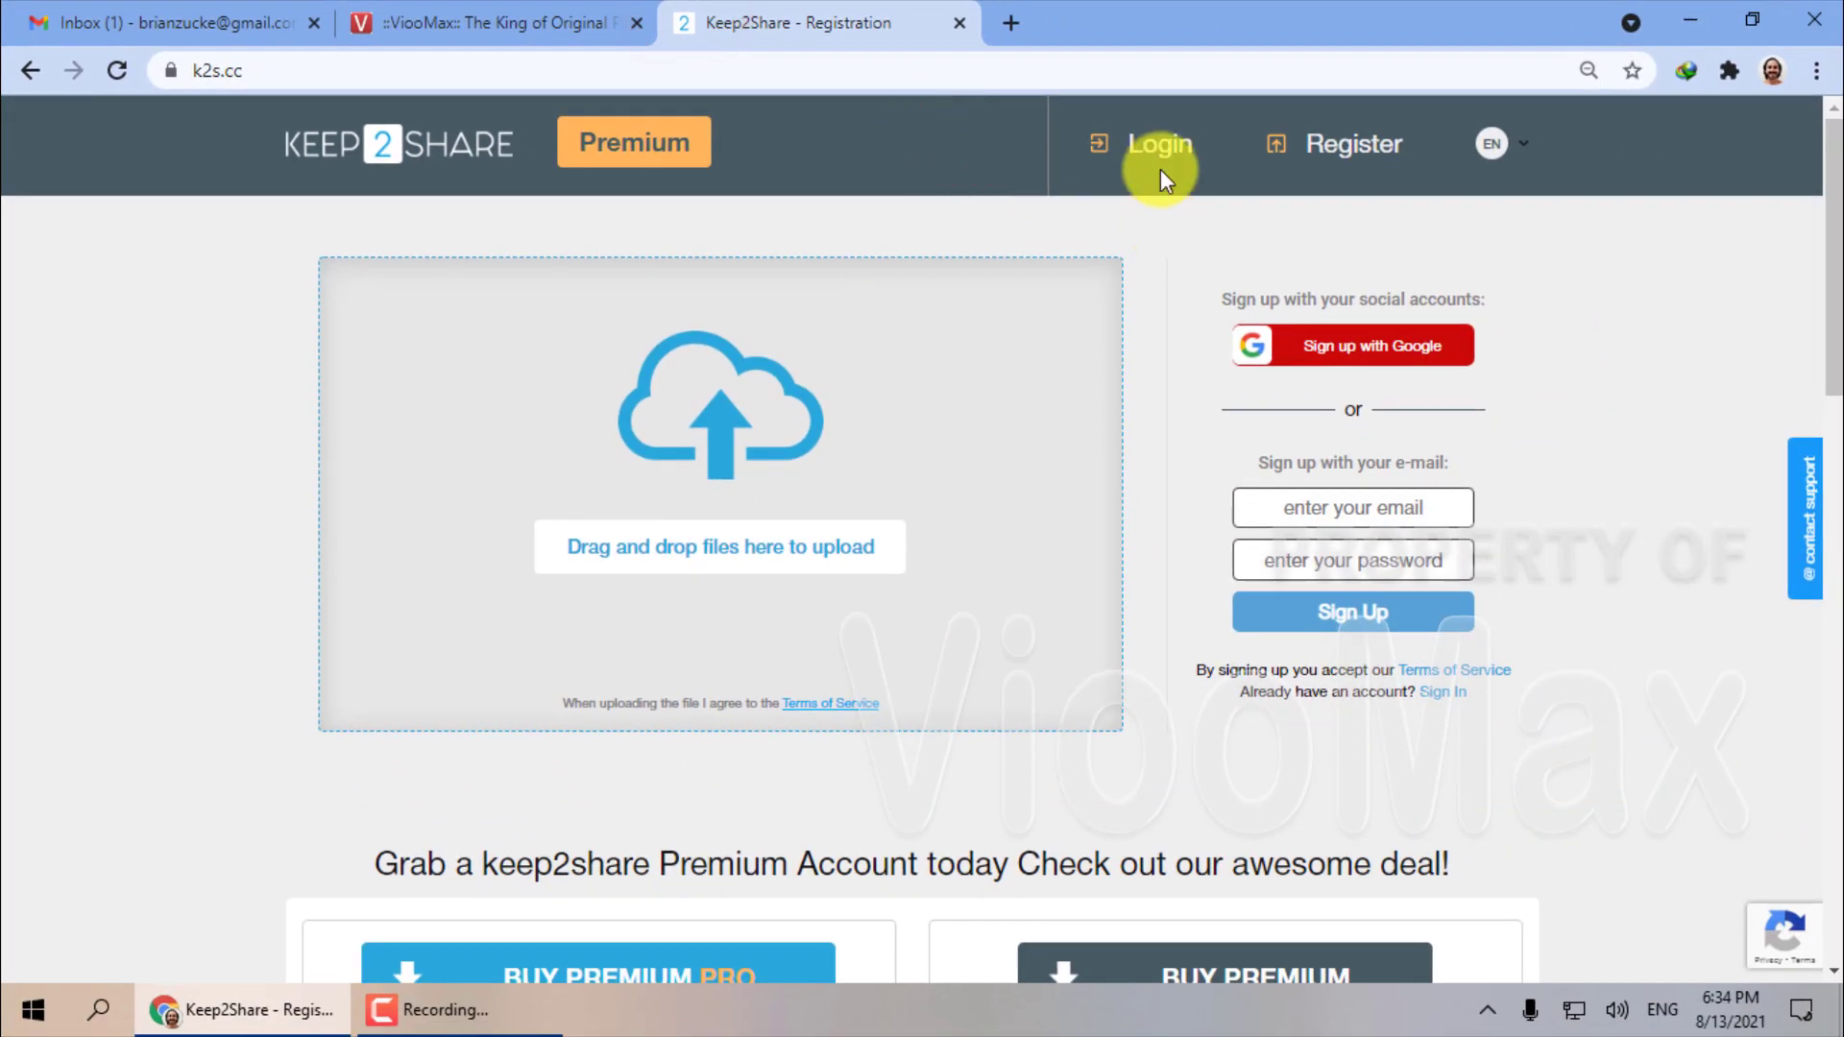
{"action": "left_click", "coordinate": [1159, 158]}
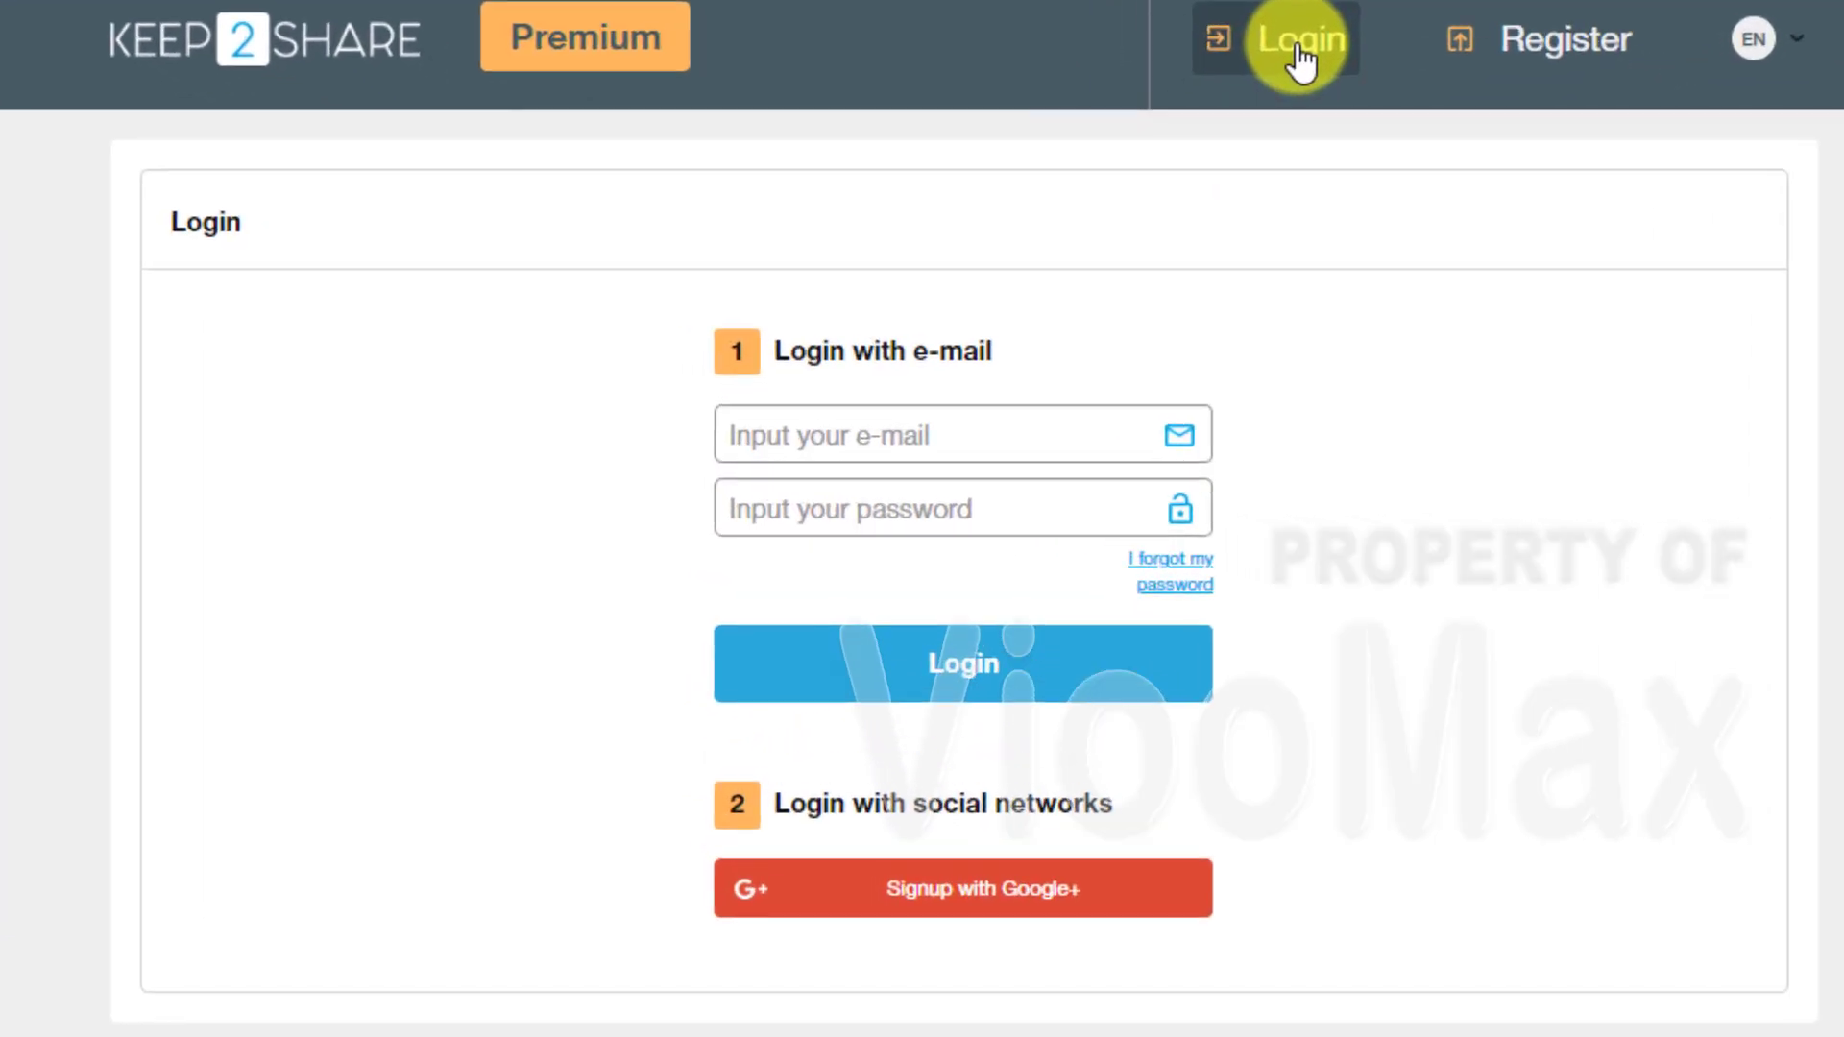
Enter the account e-mail and password and submit the login form.
{"action": "left_click", "coordinate": [981, 435]}
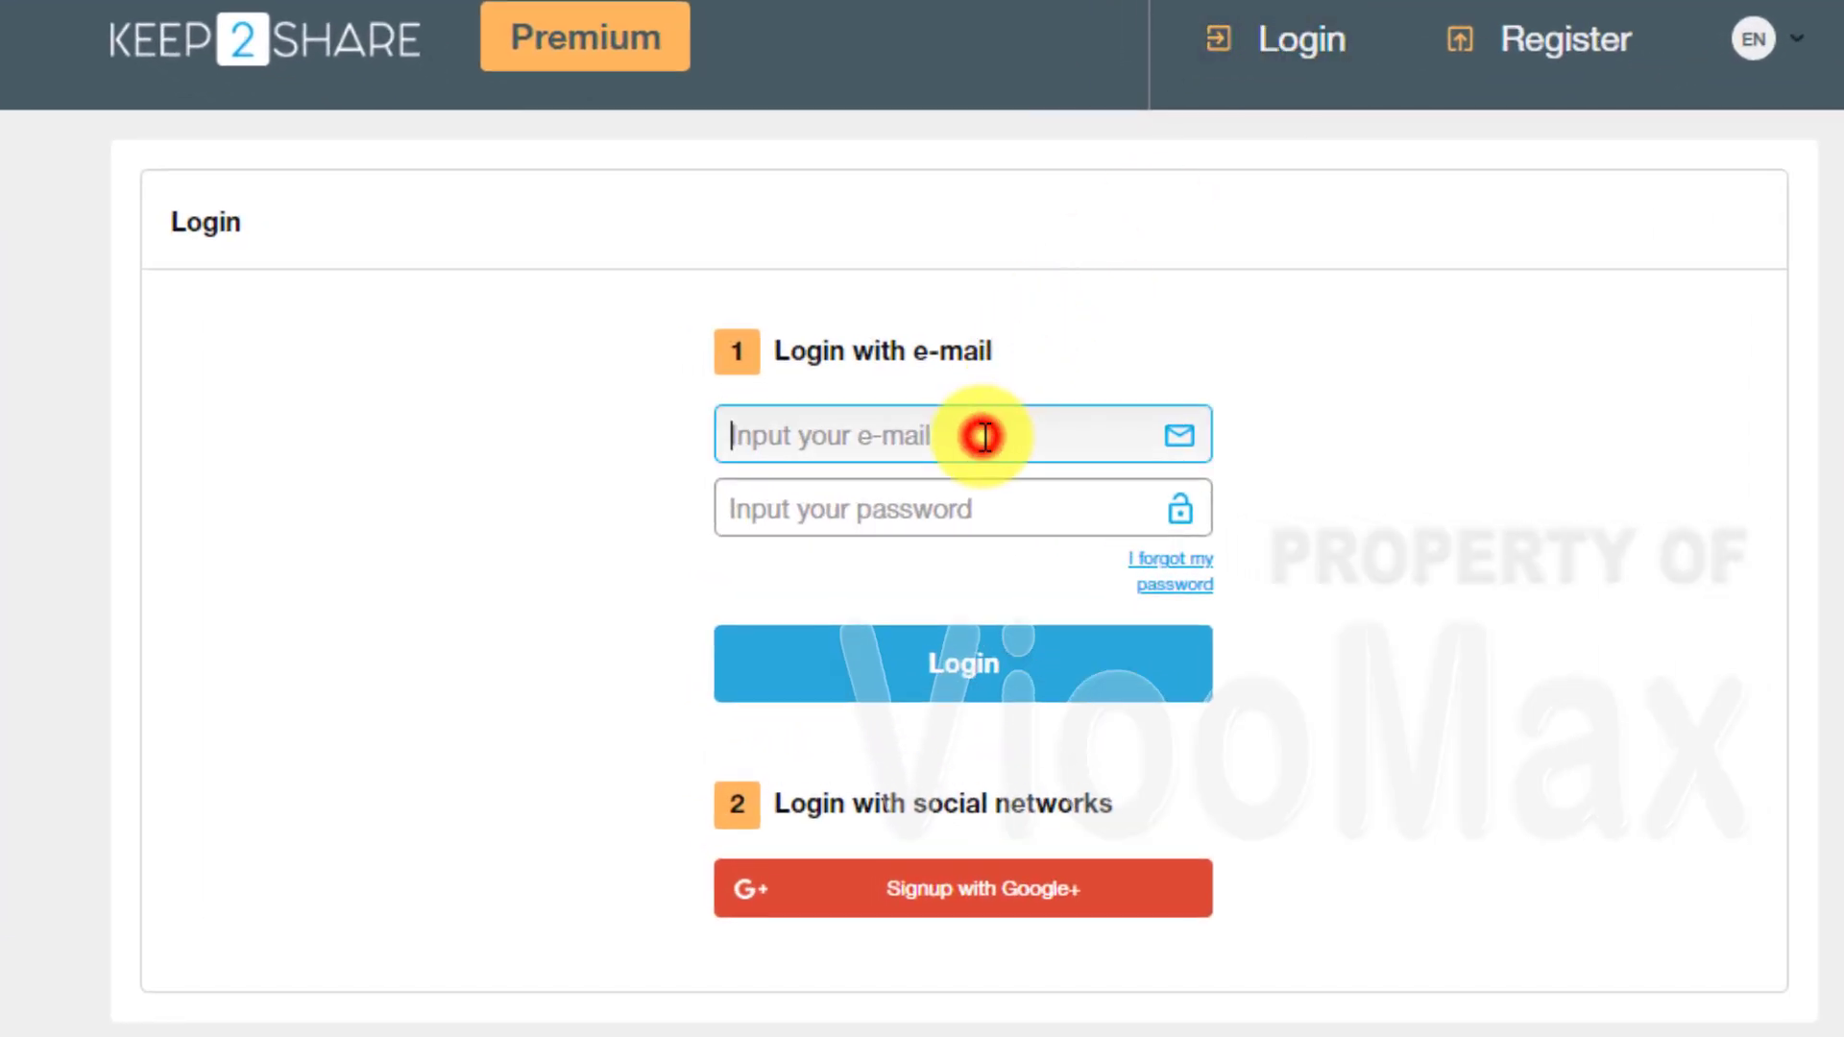
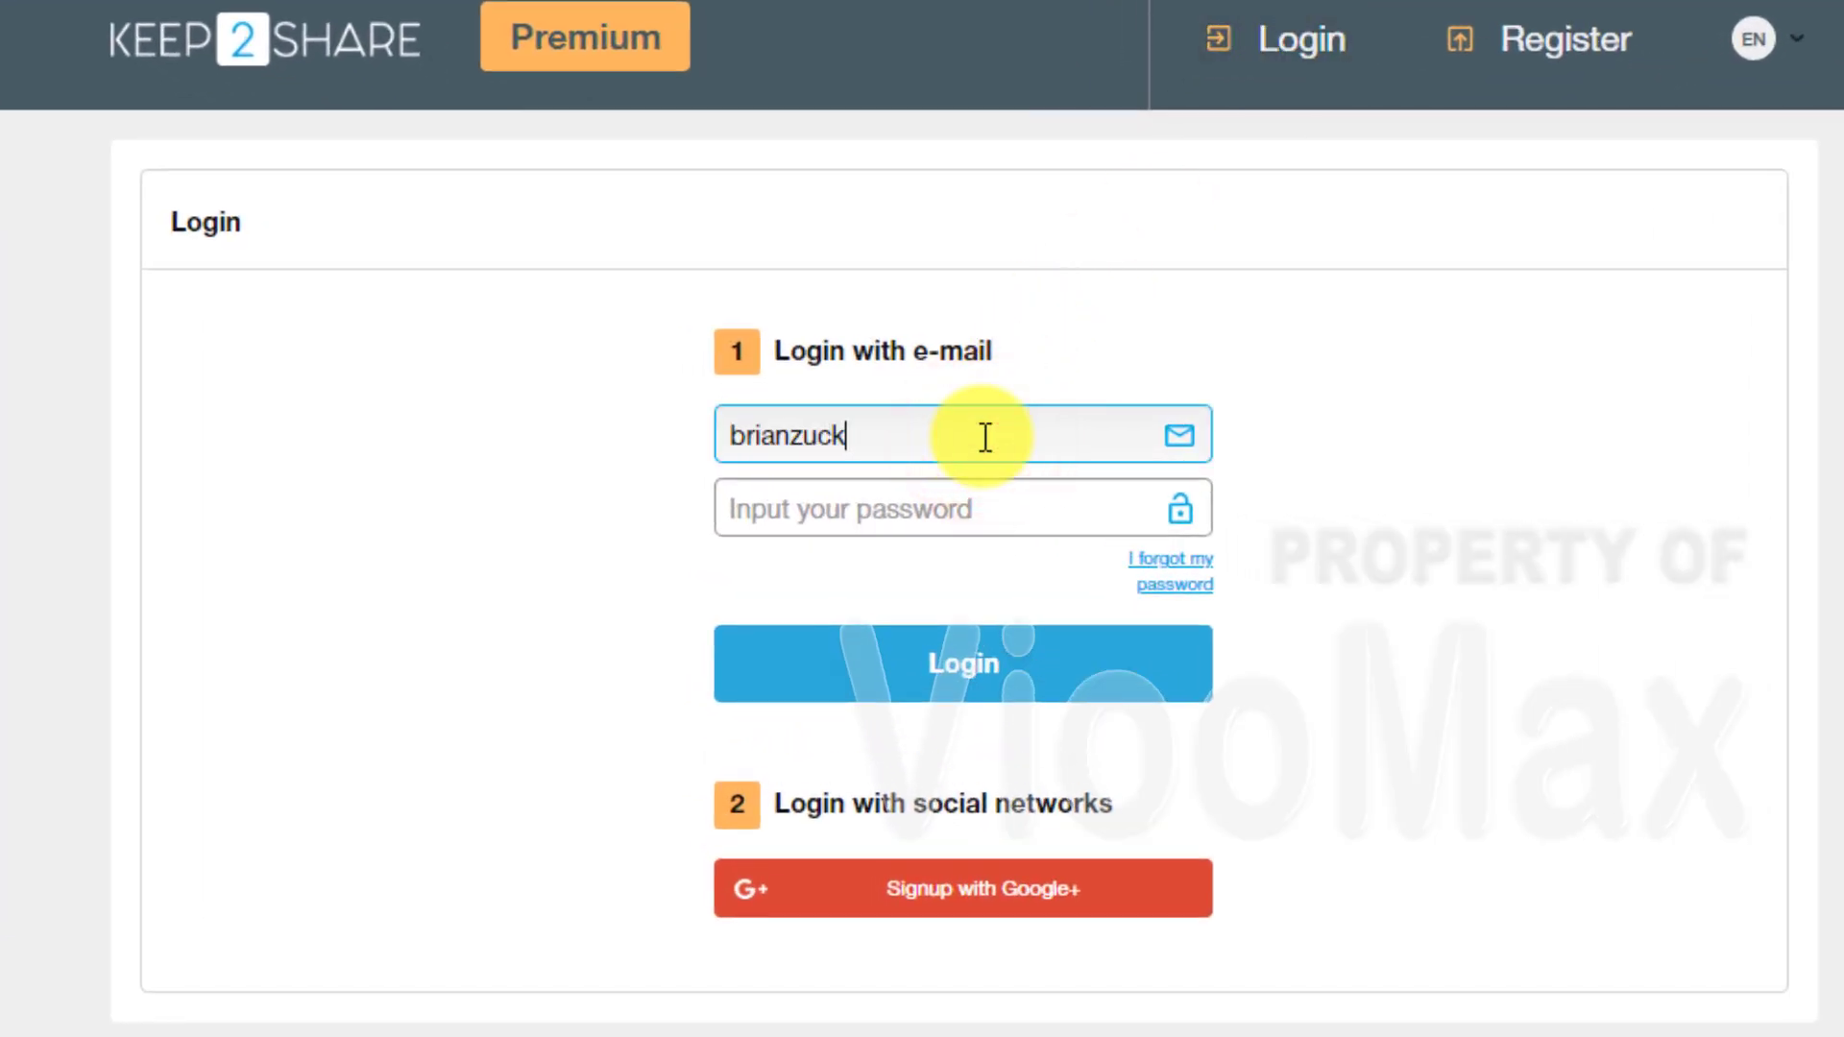
{"action": "left_click", "coordinate": [958, 506]}
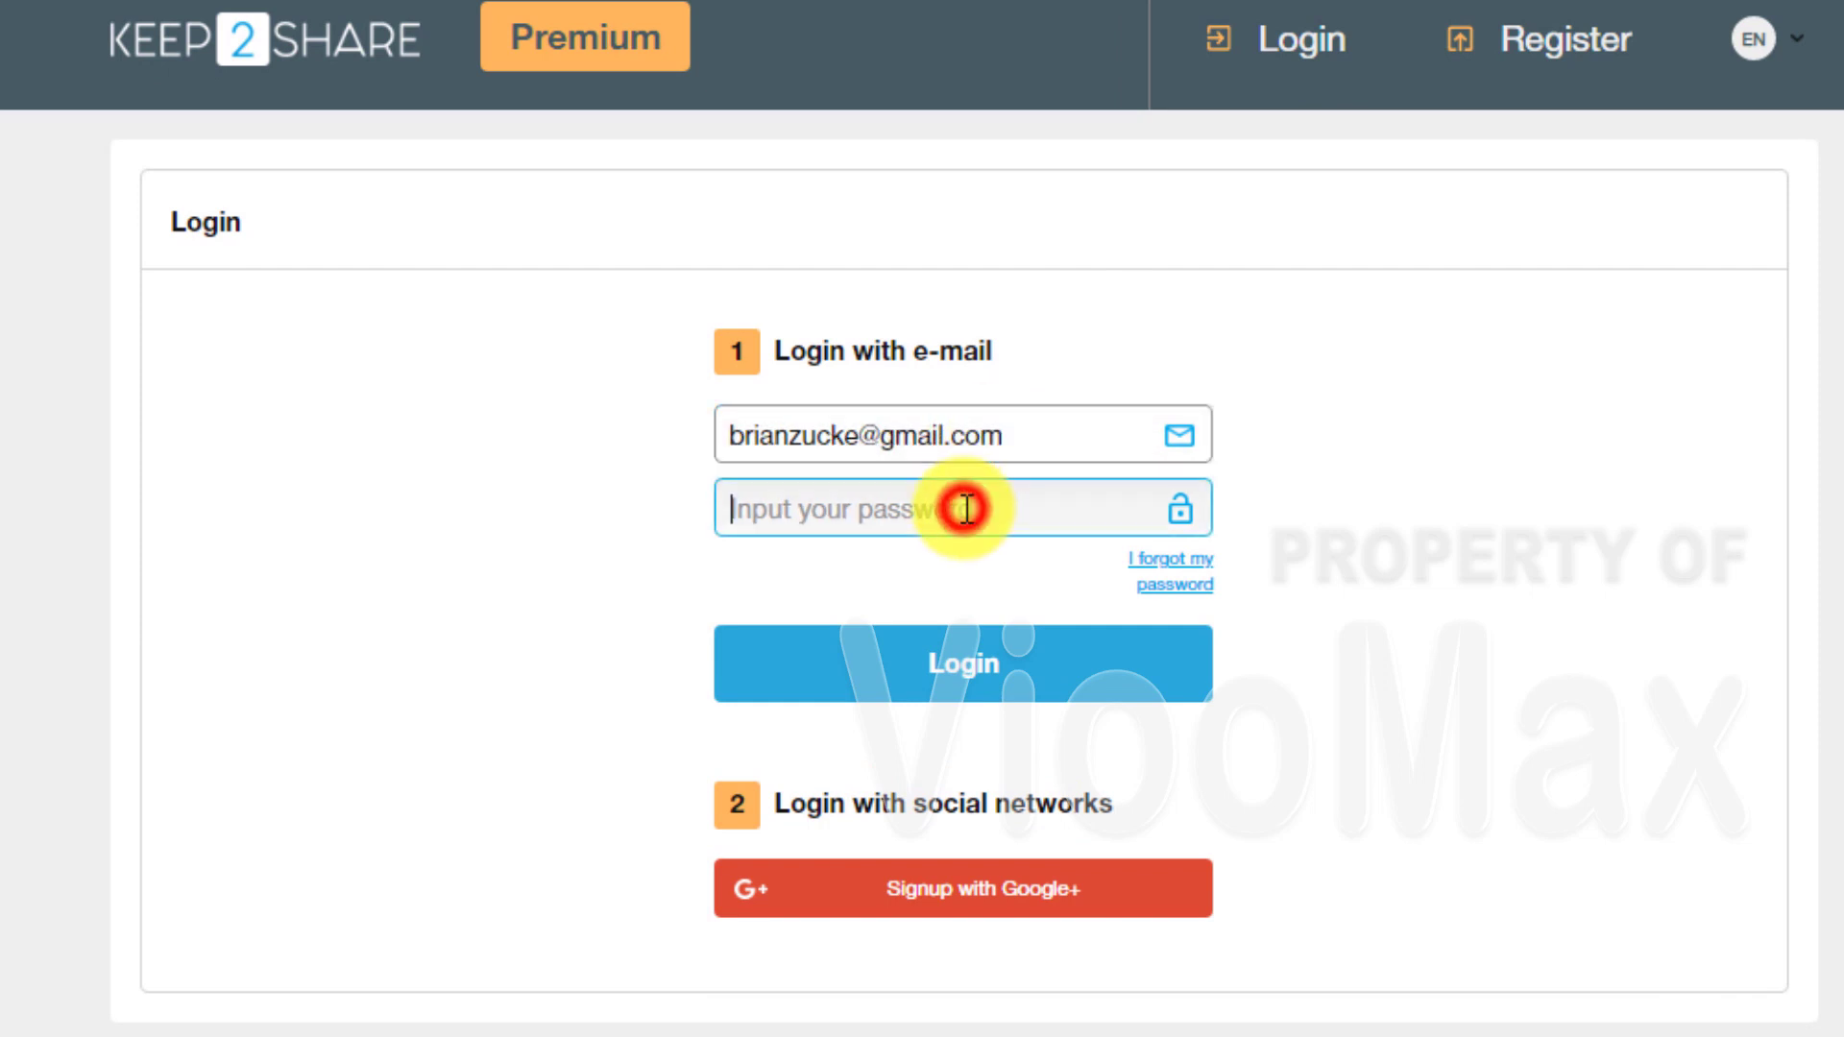
{"action": "type", "text": "••••••••••"}
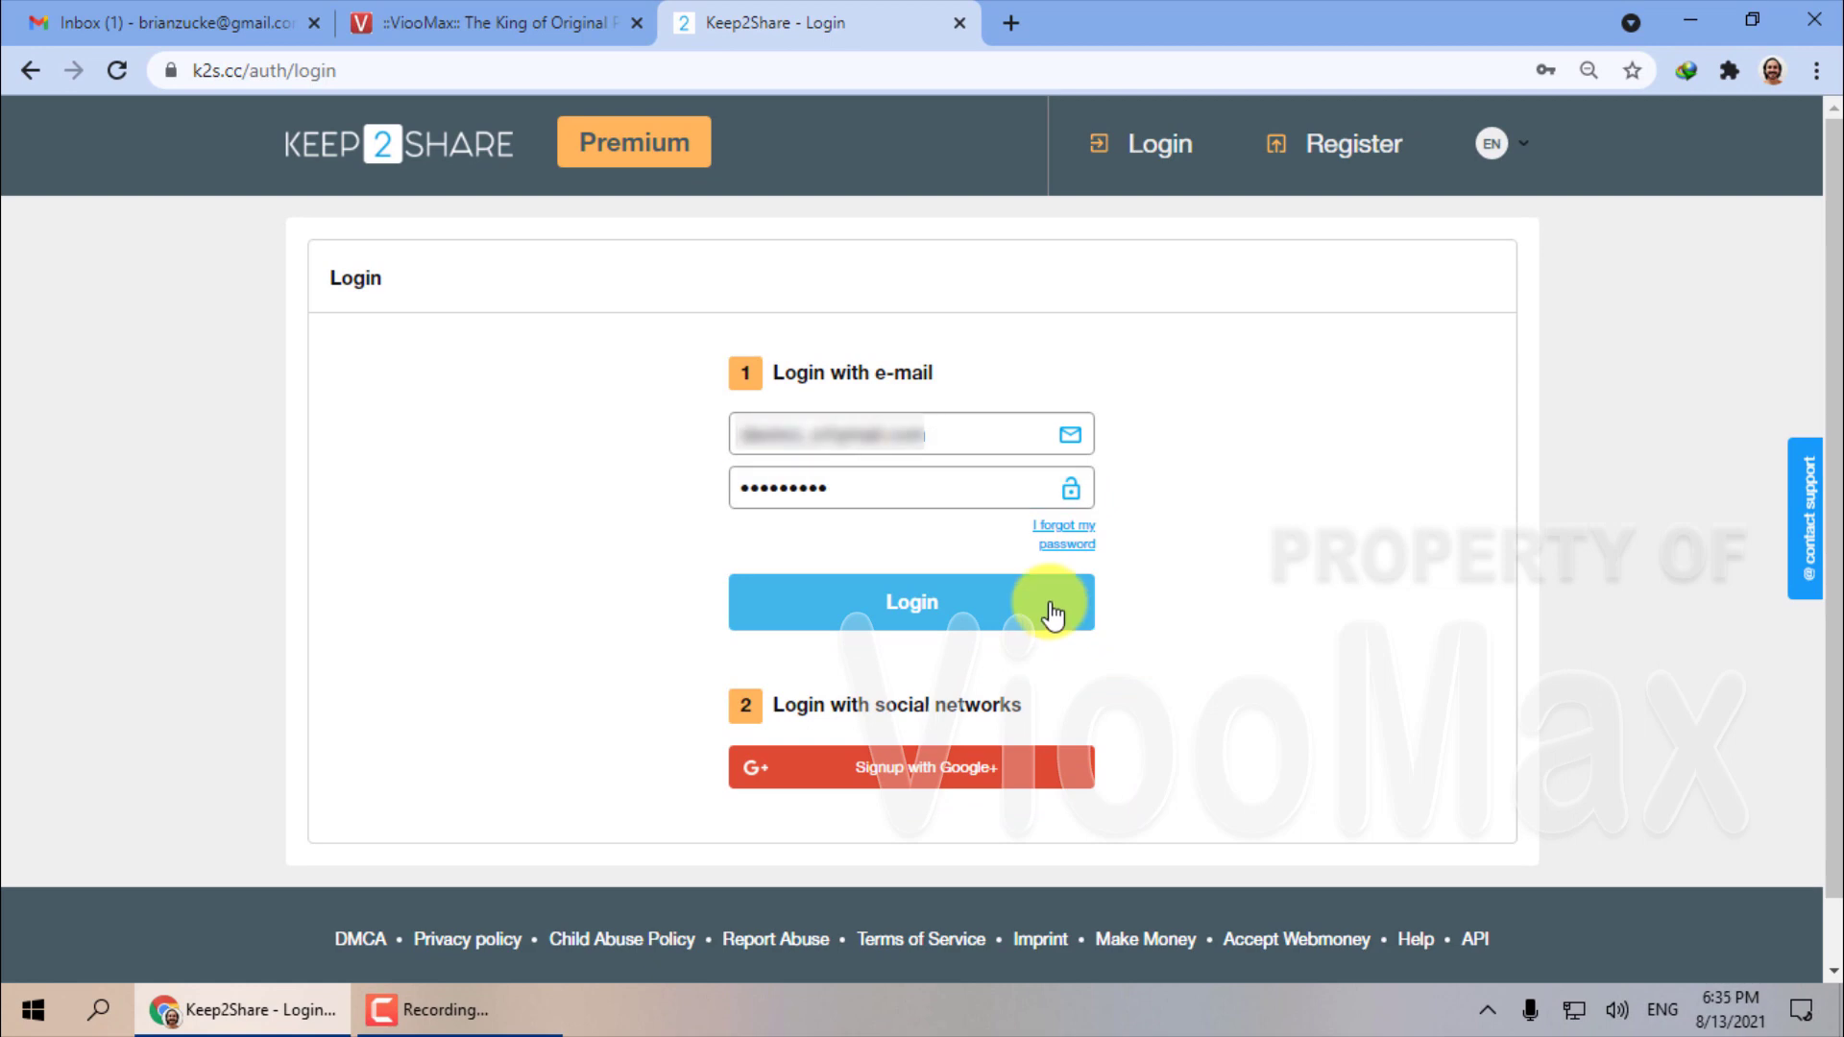
{"action": "left_click", "coordinate": [1052, 607]}
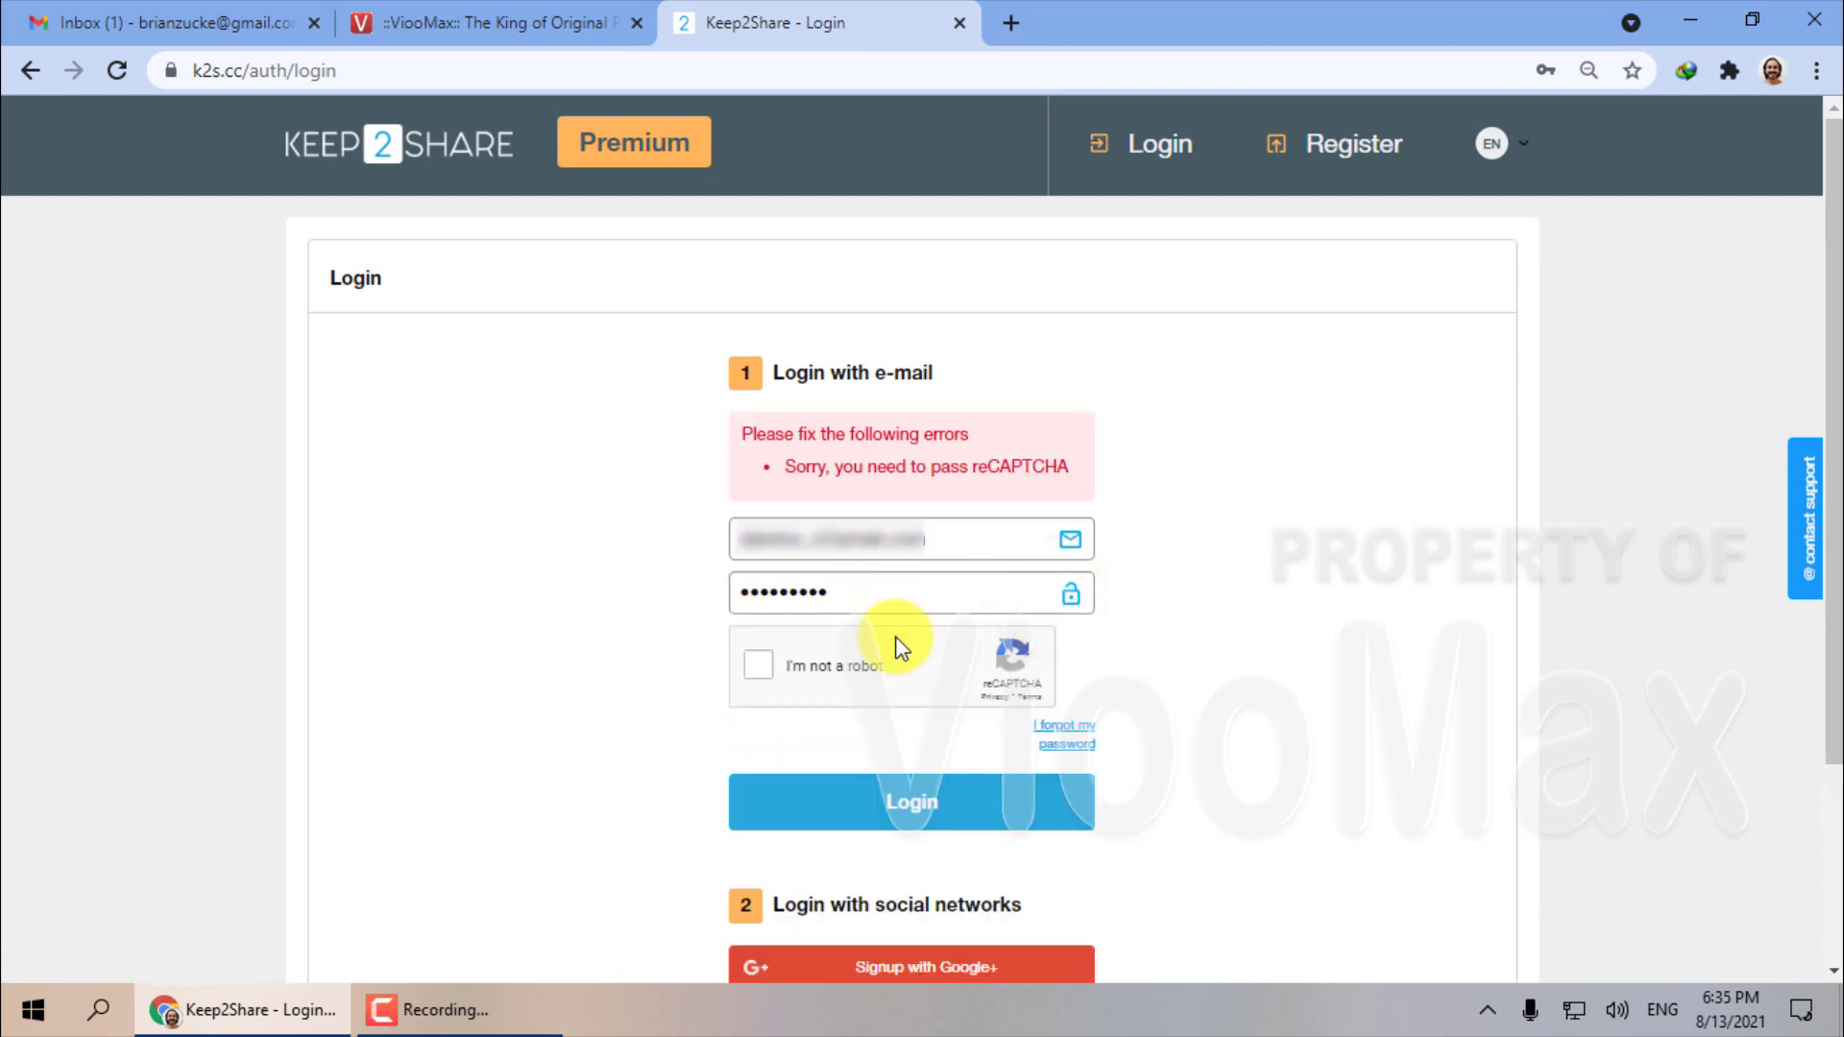
Pass the crosswalk reCAPTCHA challenge and complete the sign-in.
{"action": "left_click", "coordinate": [758, 667]}
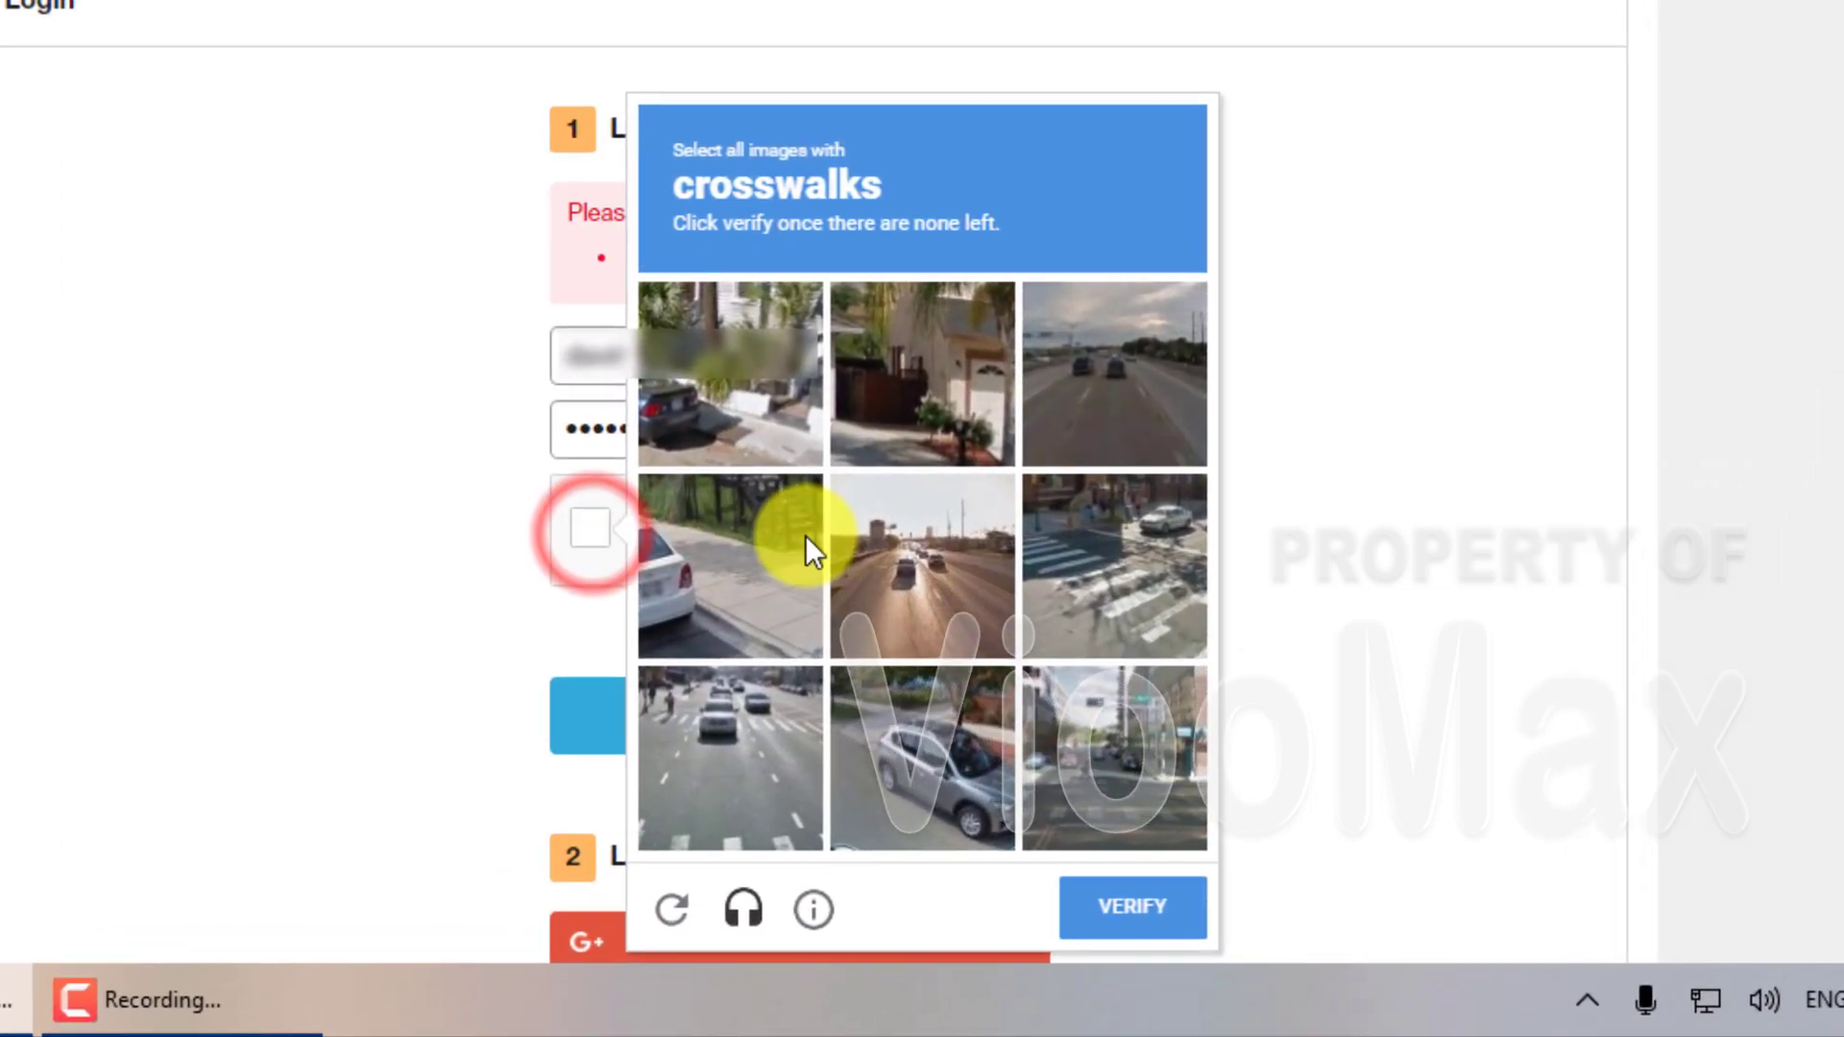
{"action": "left_click", "coordinate": [1139, 565]}
{"action": "left_click", "coordinate": [677, 789]}
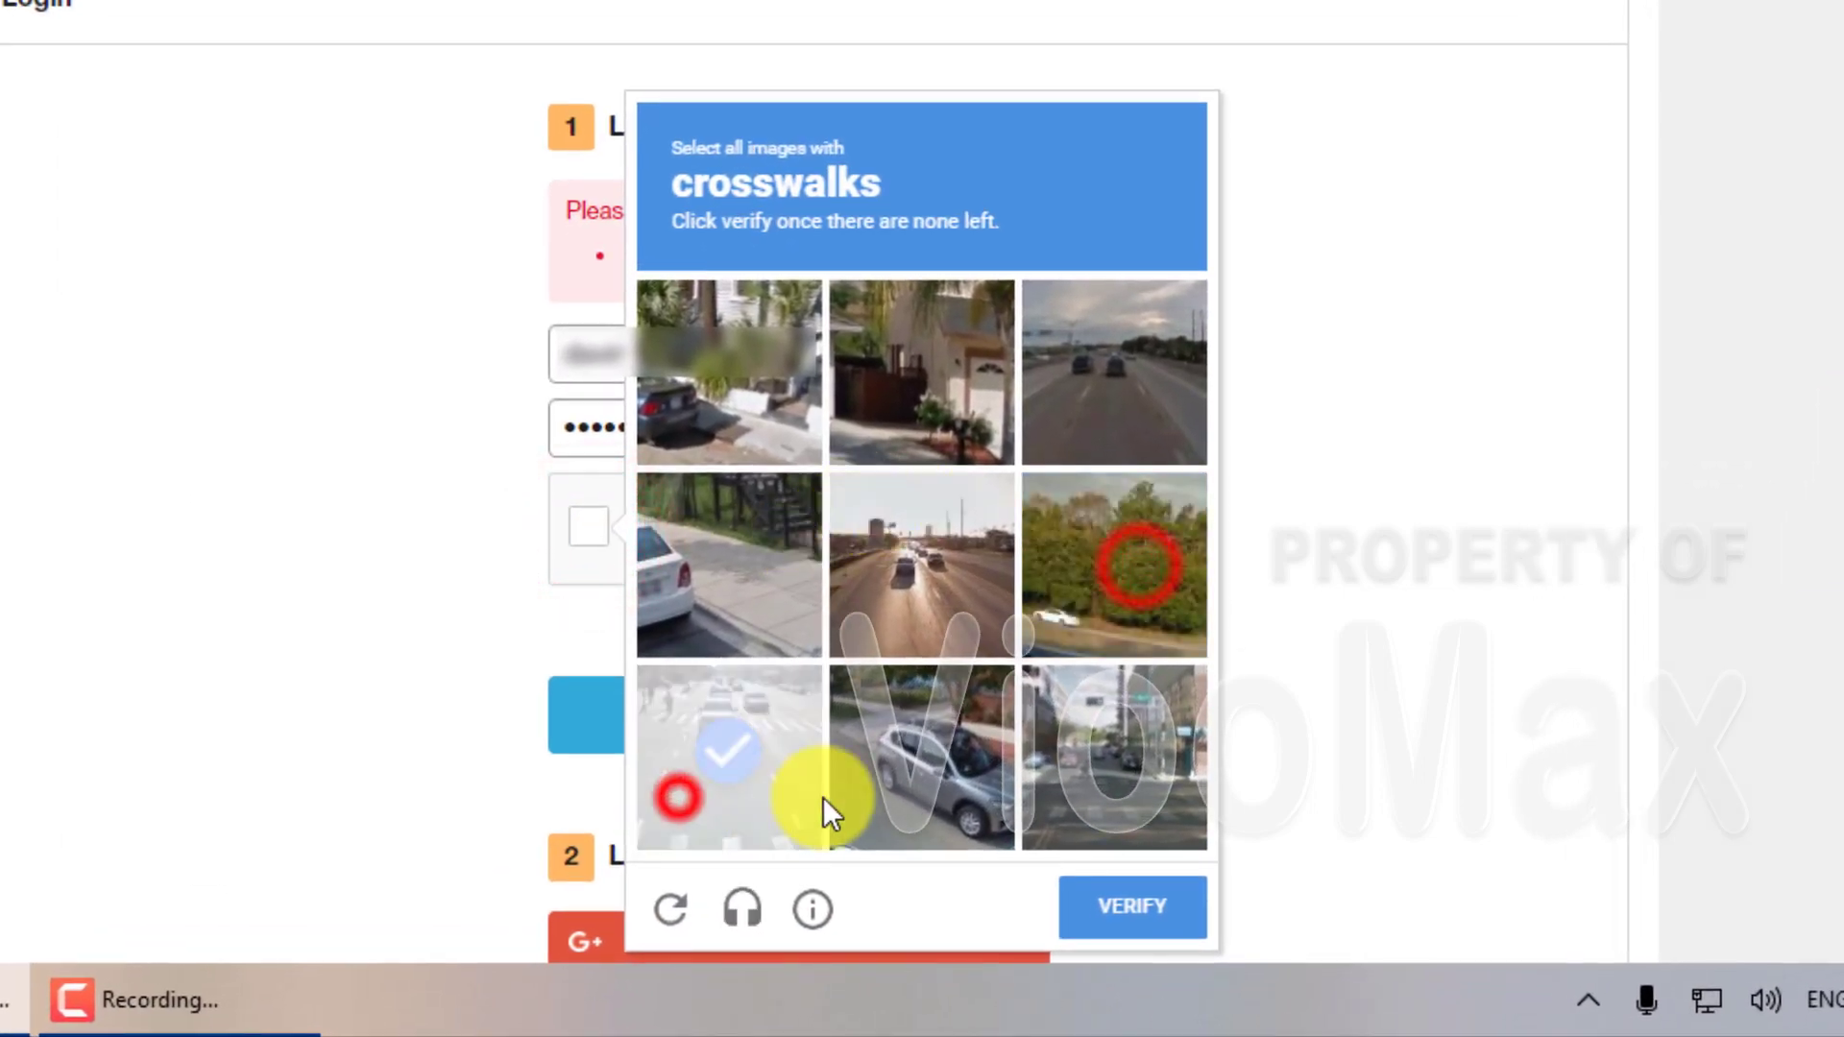
{"action": "left_click", "coordinate": [1133, 903]}
{"action": "left_click", "coordinate": [1112, 661]}
{"action": "left_click", "coordinate": [1125, 816]}
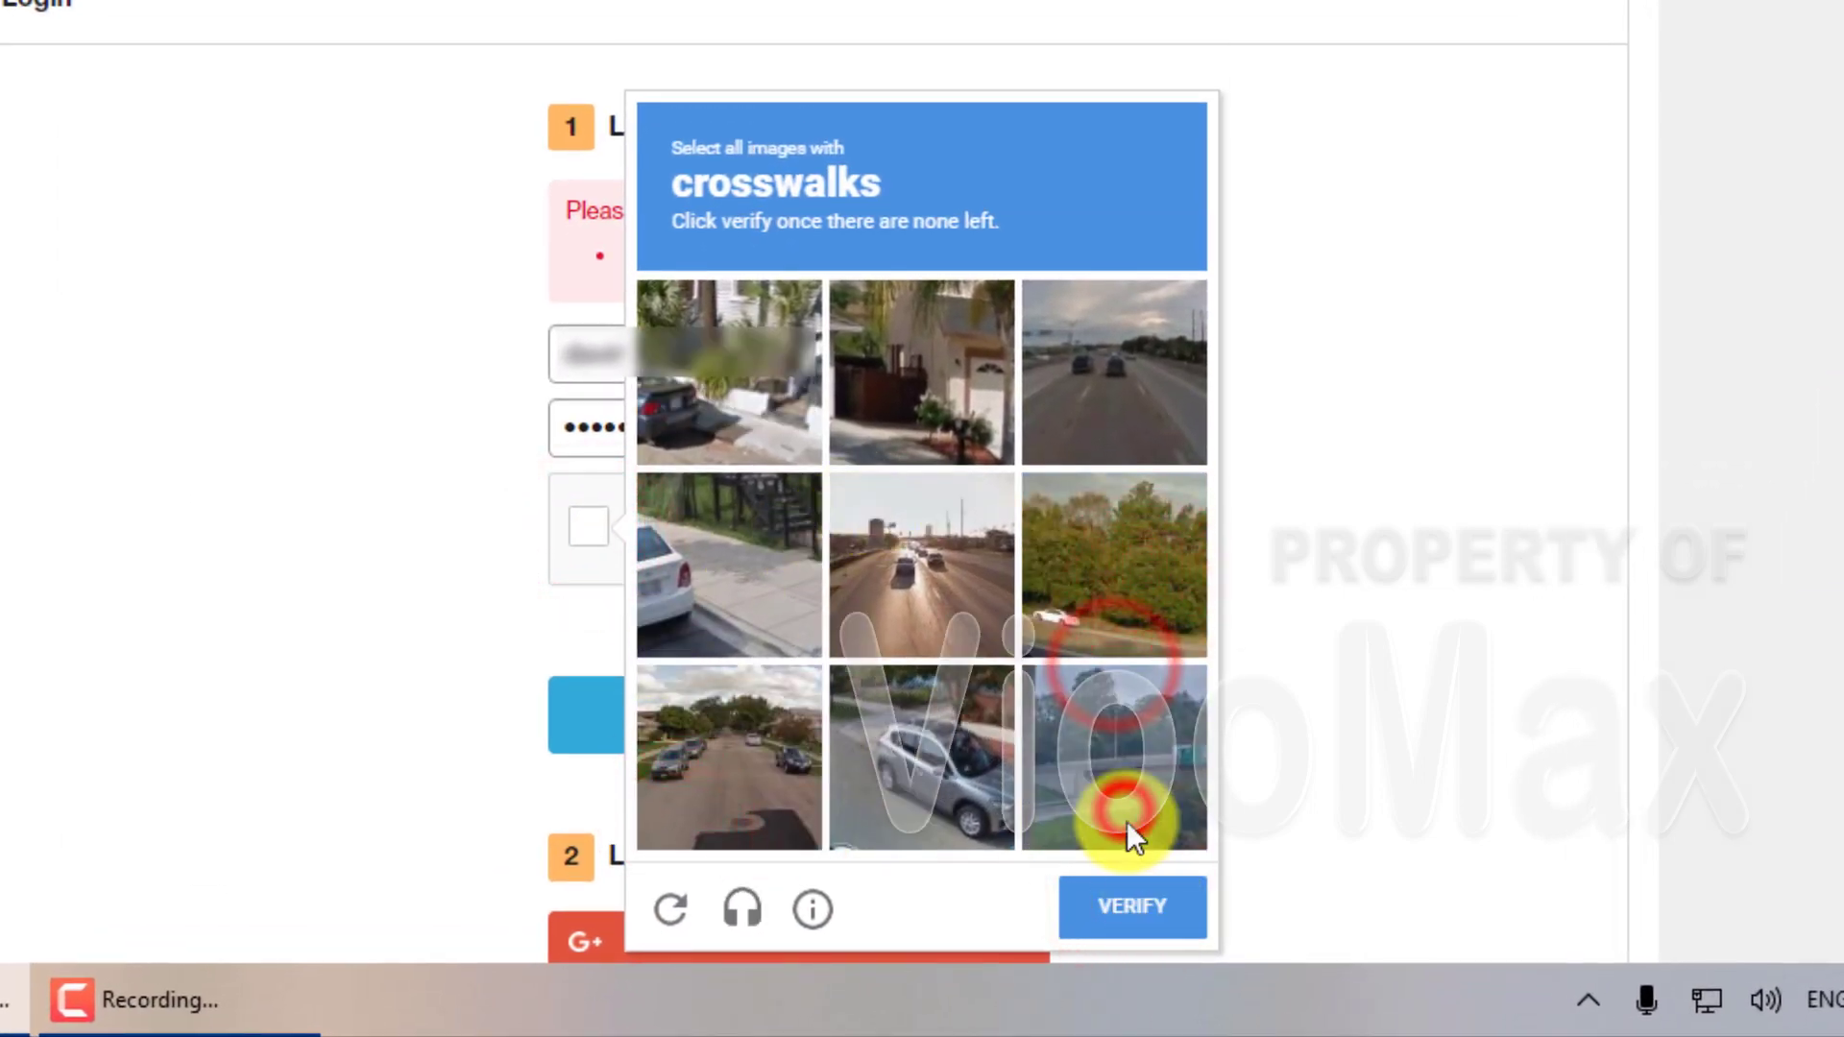
{"action": "left_click", "coordinate": [1157, 903]}
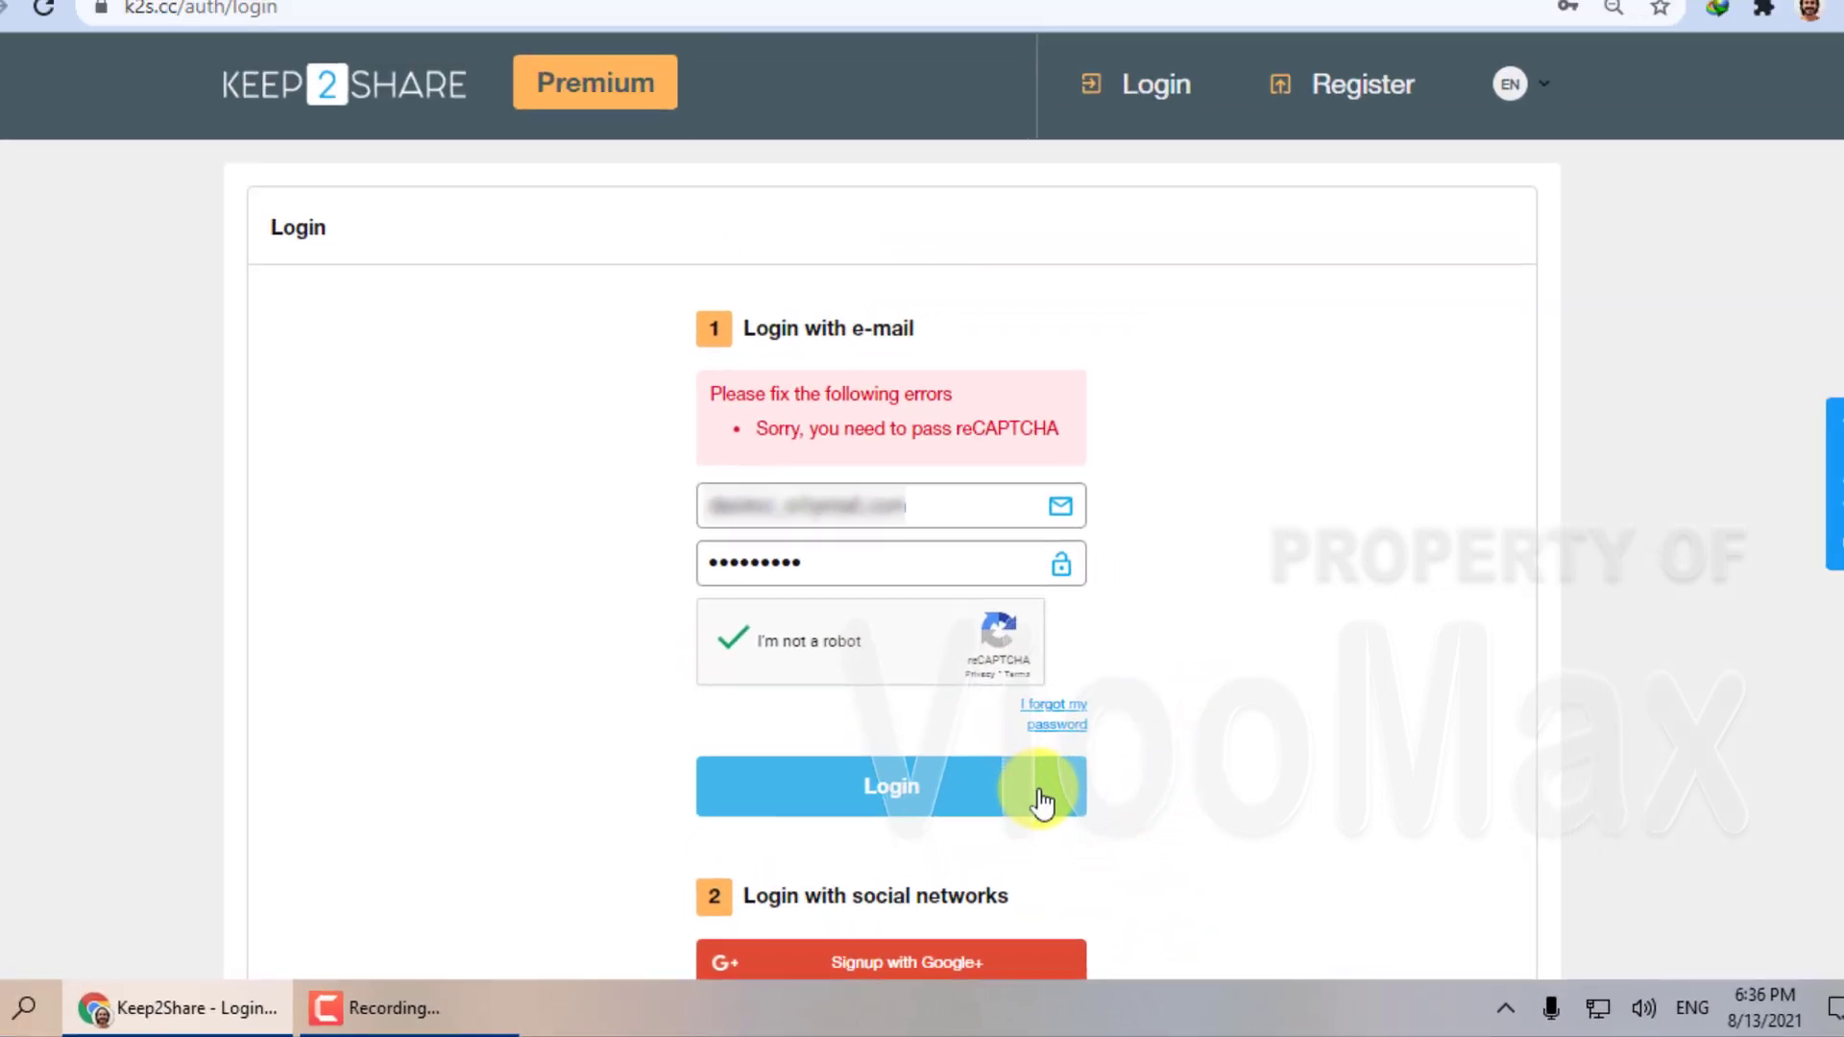
{"action": "left_click", "coordinate": [990, 716]}
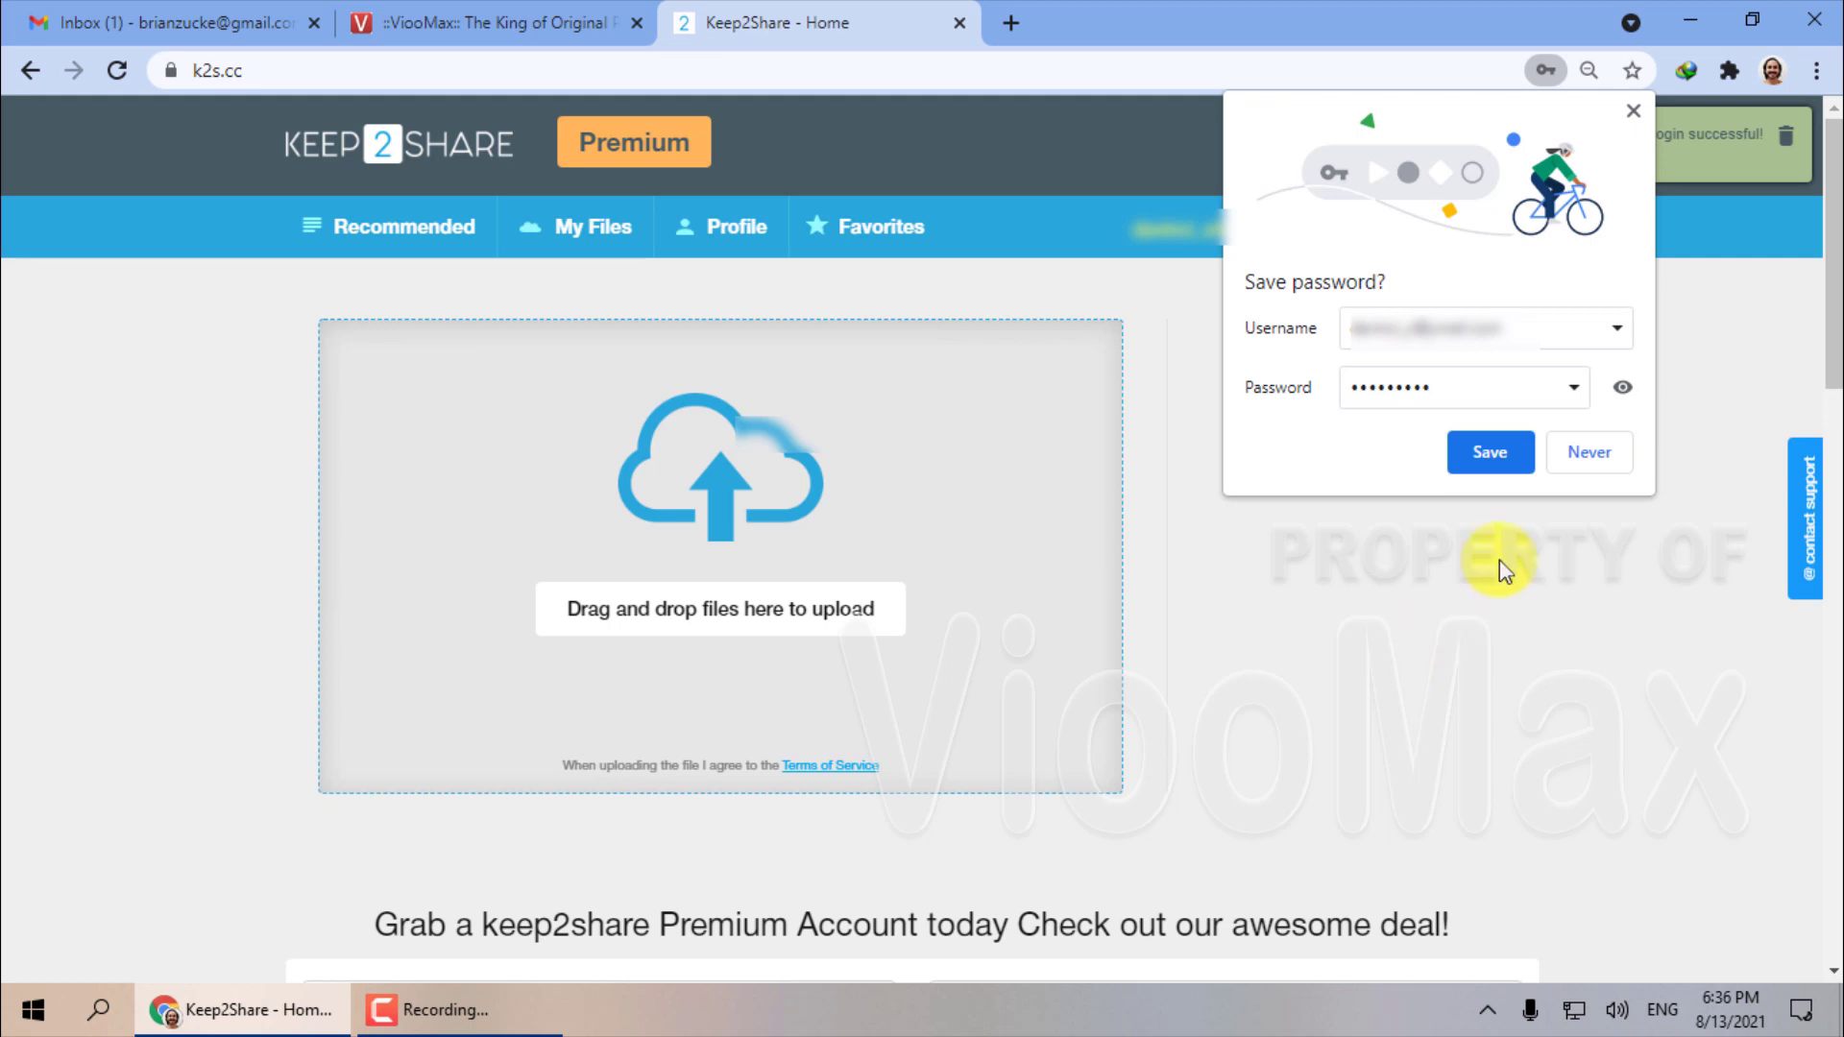
Save the login in the browser and open the Resellers code activation page for Premium PRO.
{"action": "left_click", "coordinate": [1477, 458]}
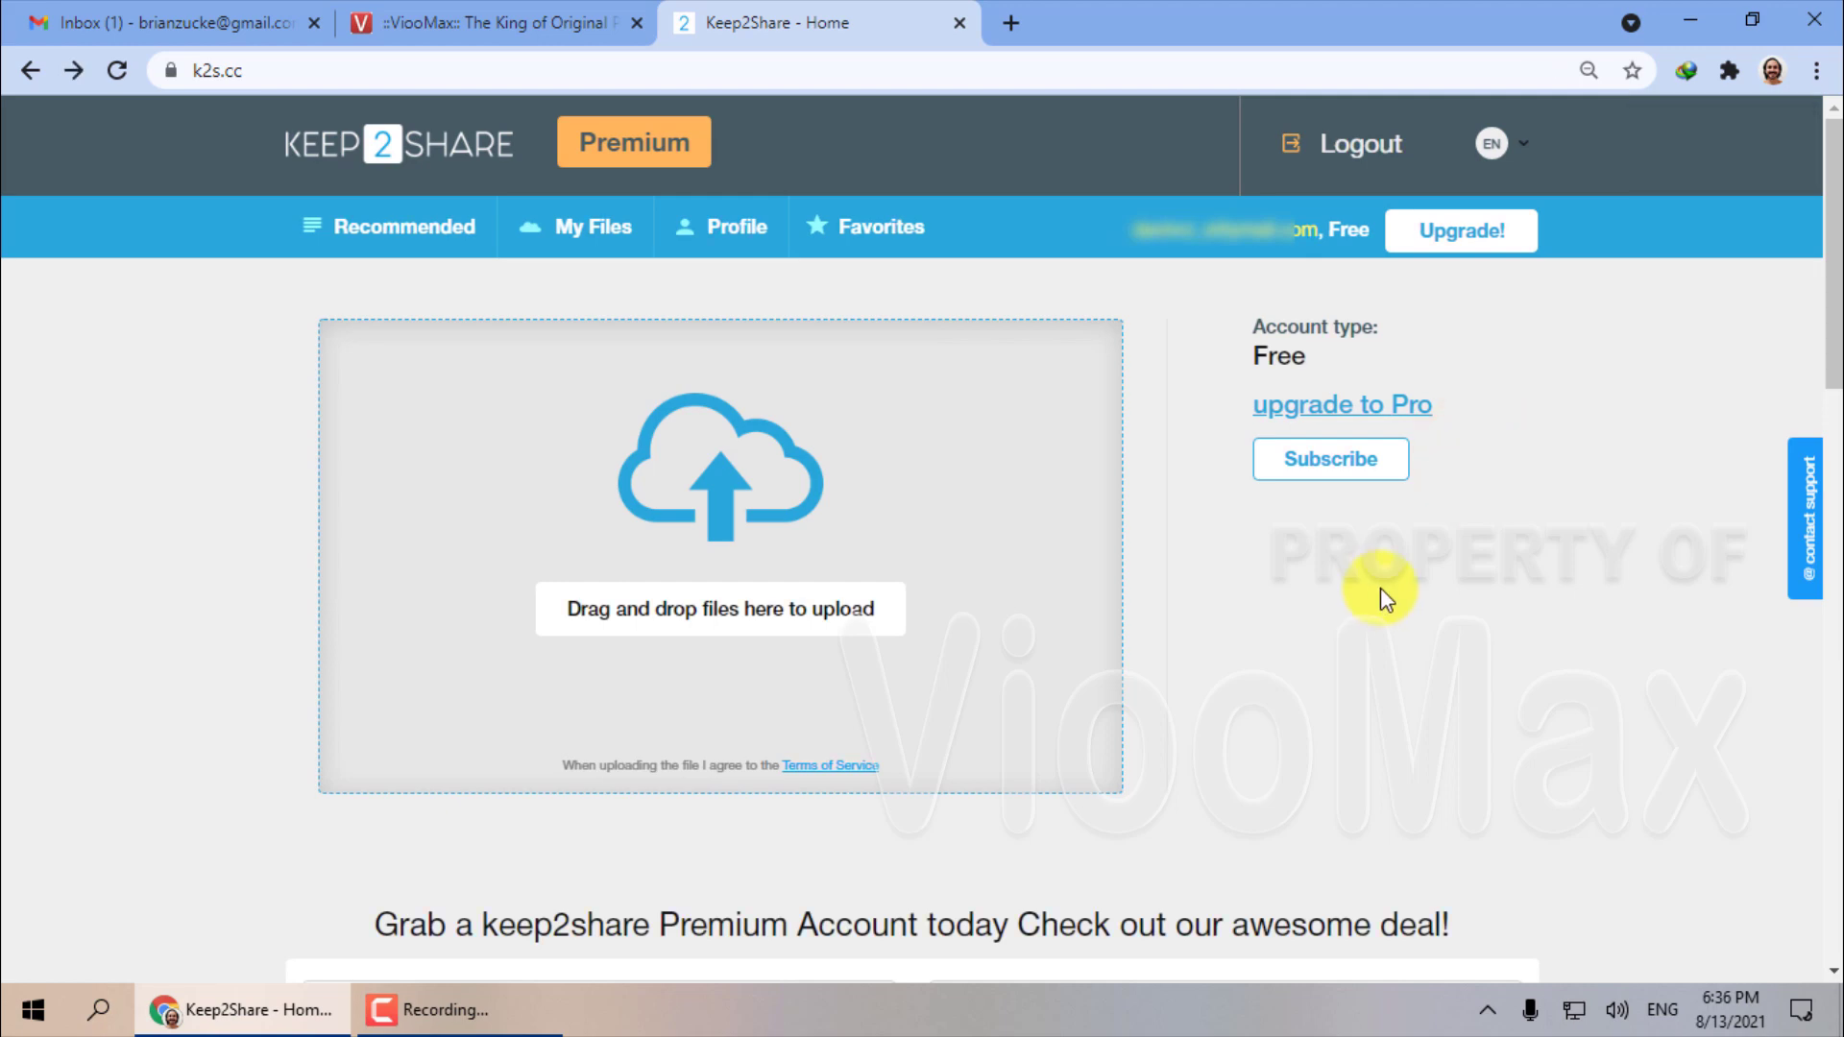
{"action": "left_click", "coordinate": [1473, 230]}
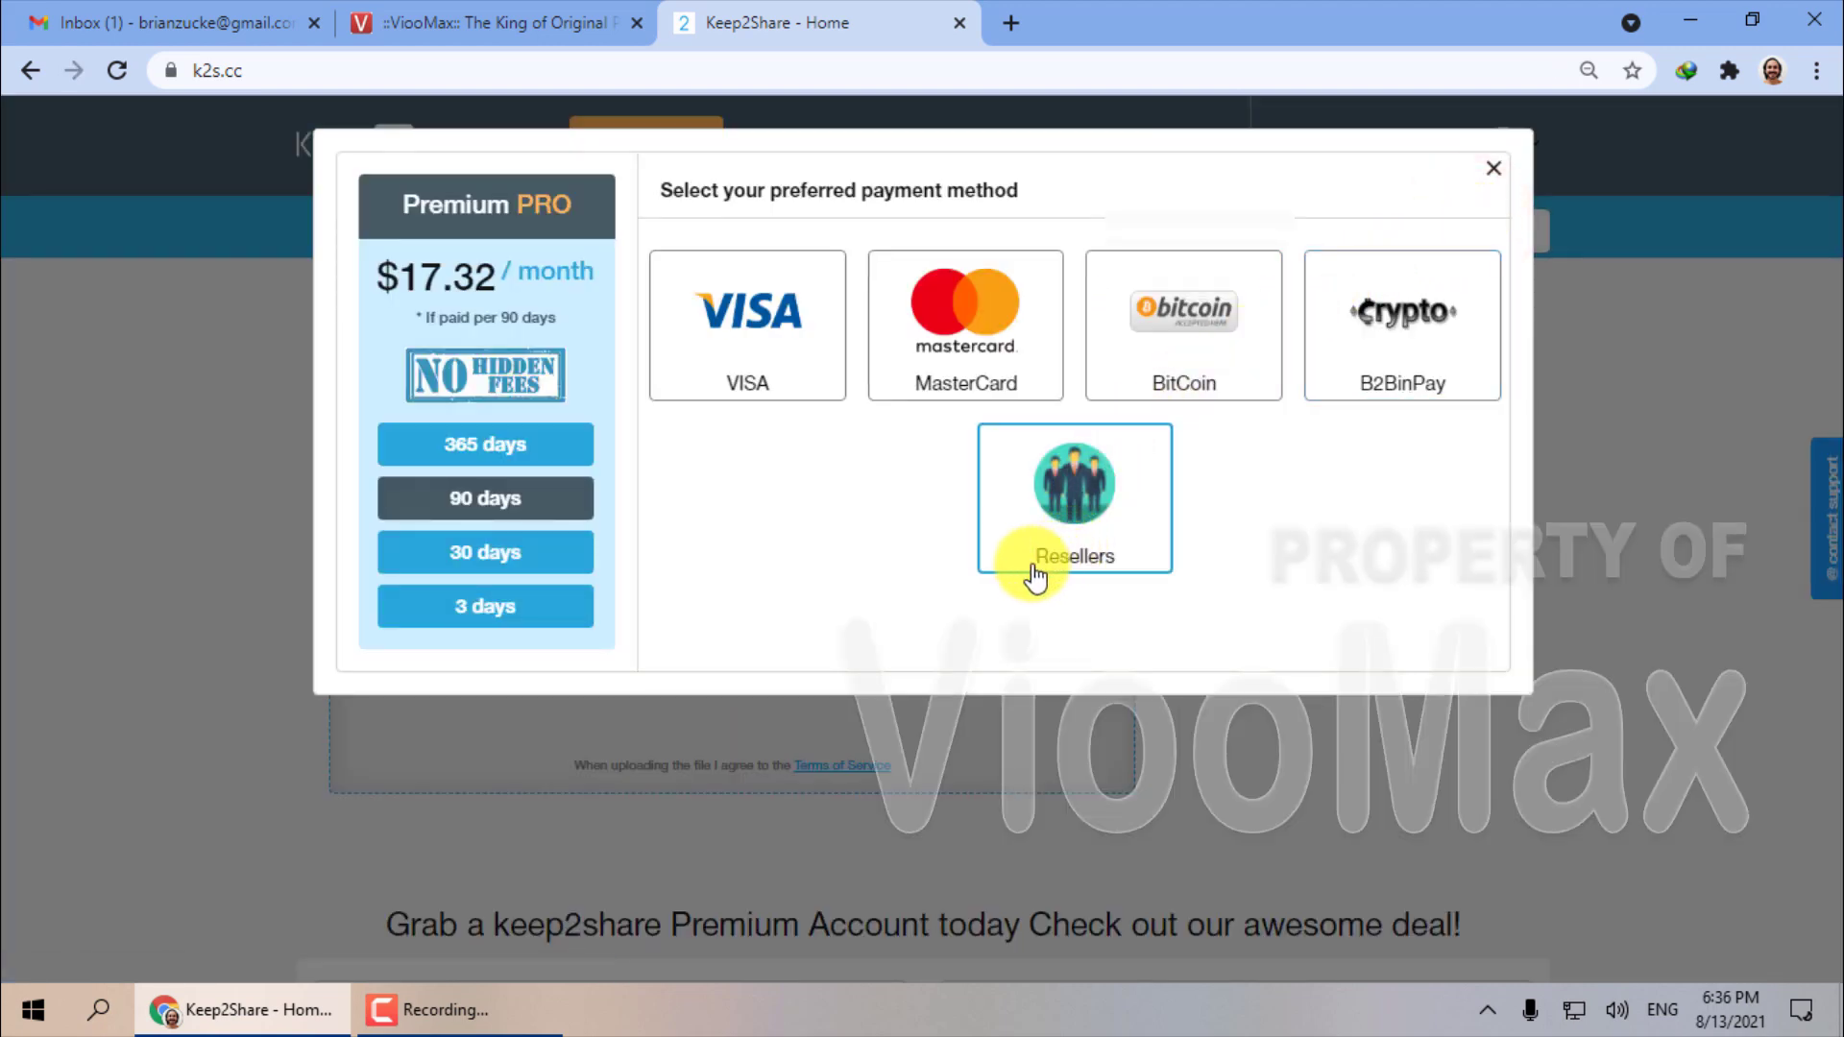
{"action": "left_click", "coordinate": [1145, 553]}
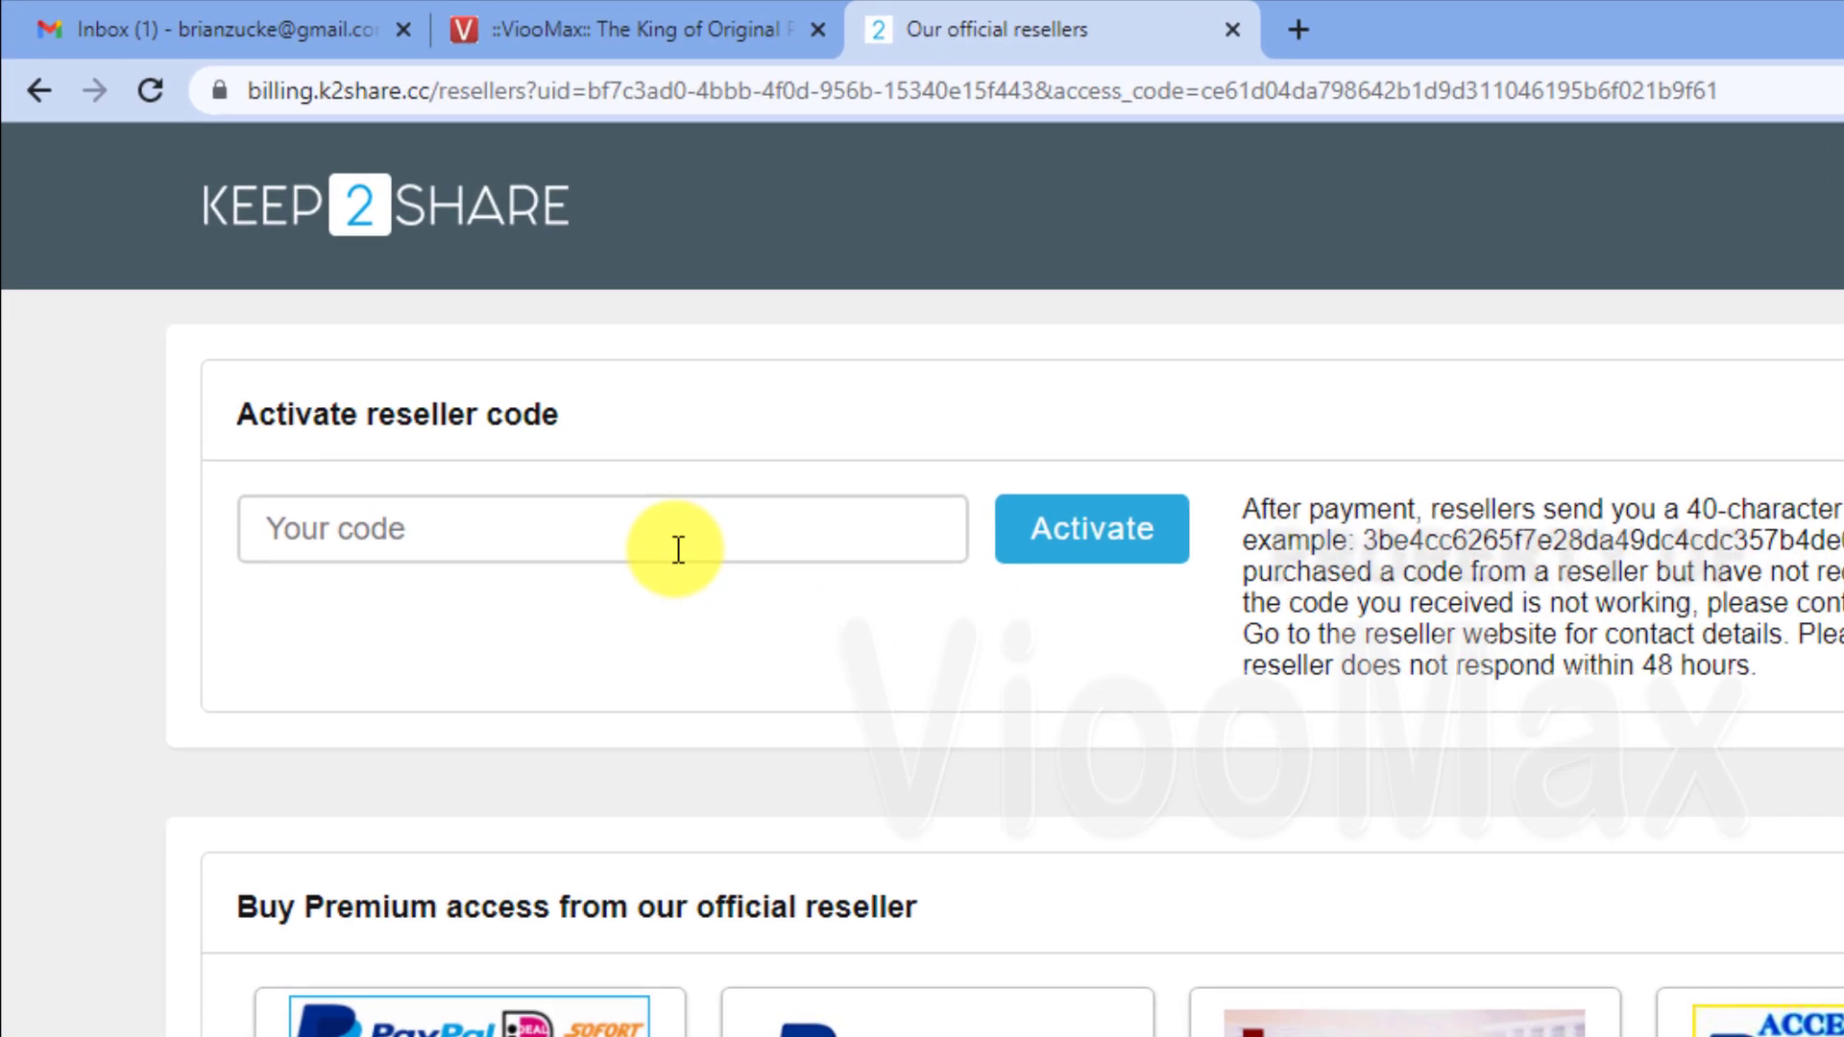
{"action": "left_click", "coordinate": [666, 534]}
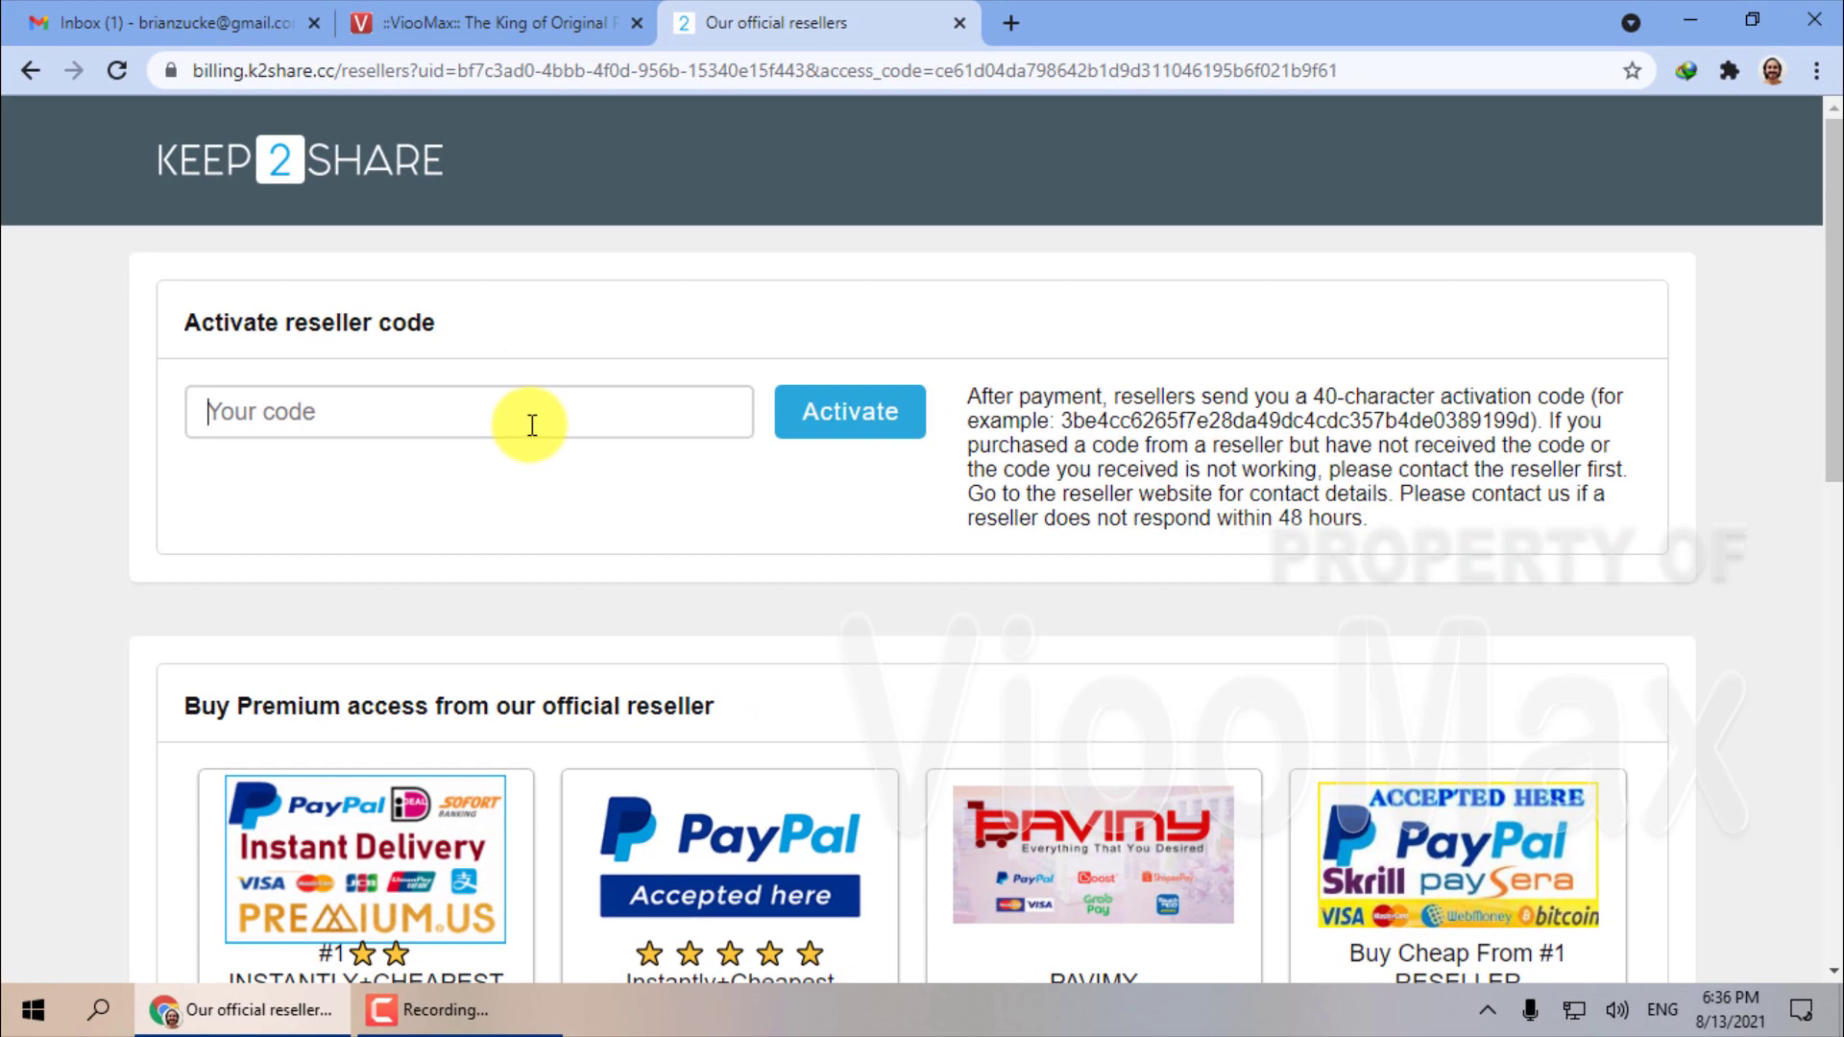
{"action": "left_click", "coordinate": [180, 17]}
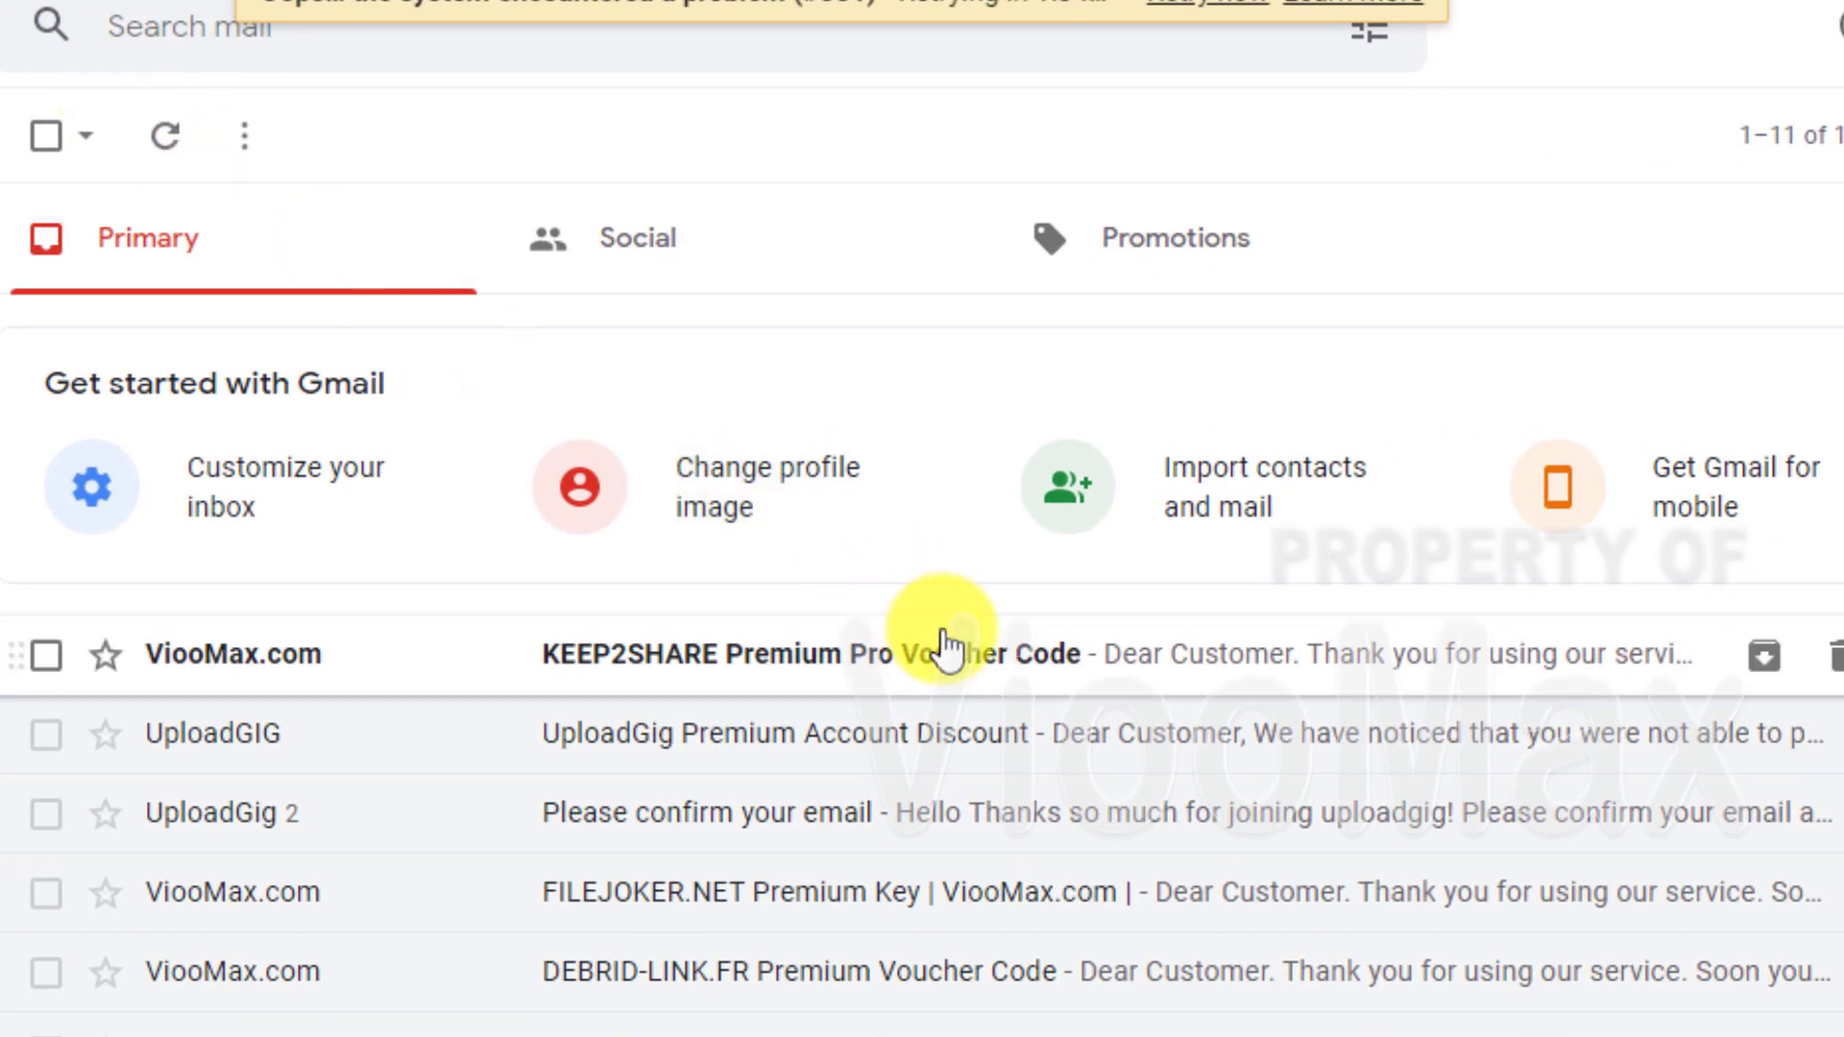
Copy the Premium Pro 30 Days voucher code from the KEEP2SHARE voucher email.
{"action": "left_click", "coordinate": [1083, 672]}
{"action": "left_click_drag", "start_coordinate": [1771, 432], "coordinate": [1770, 564]}
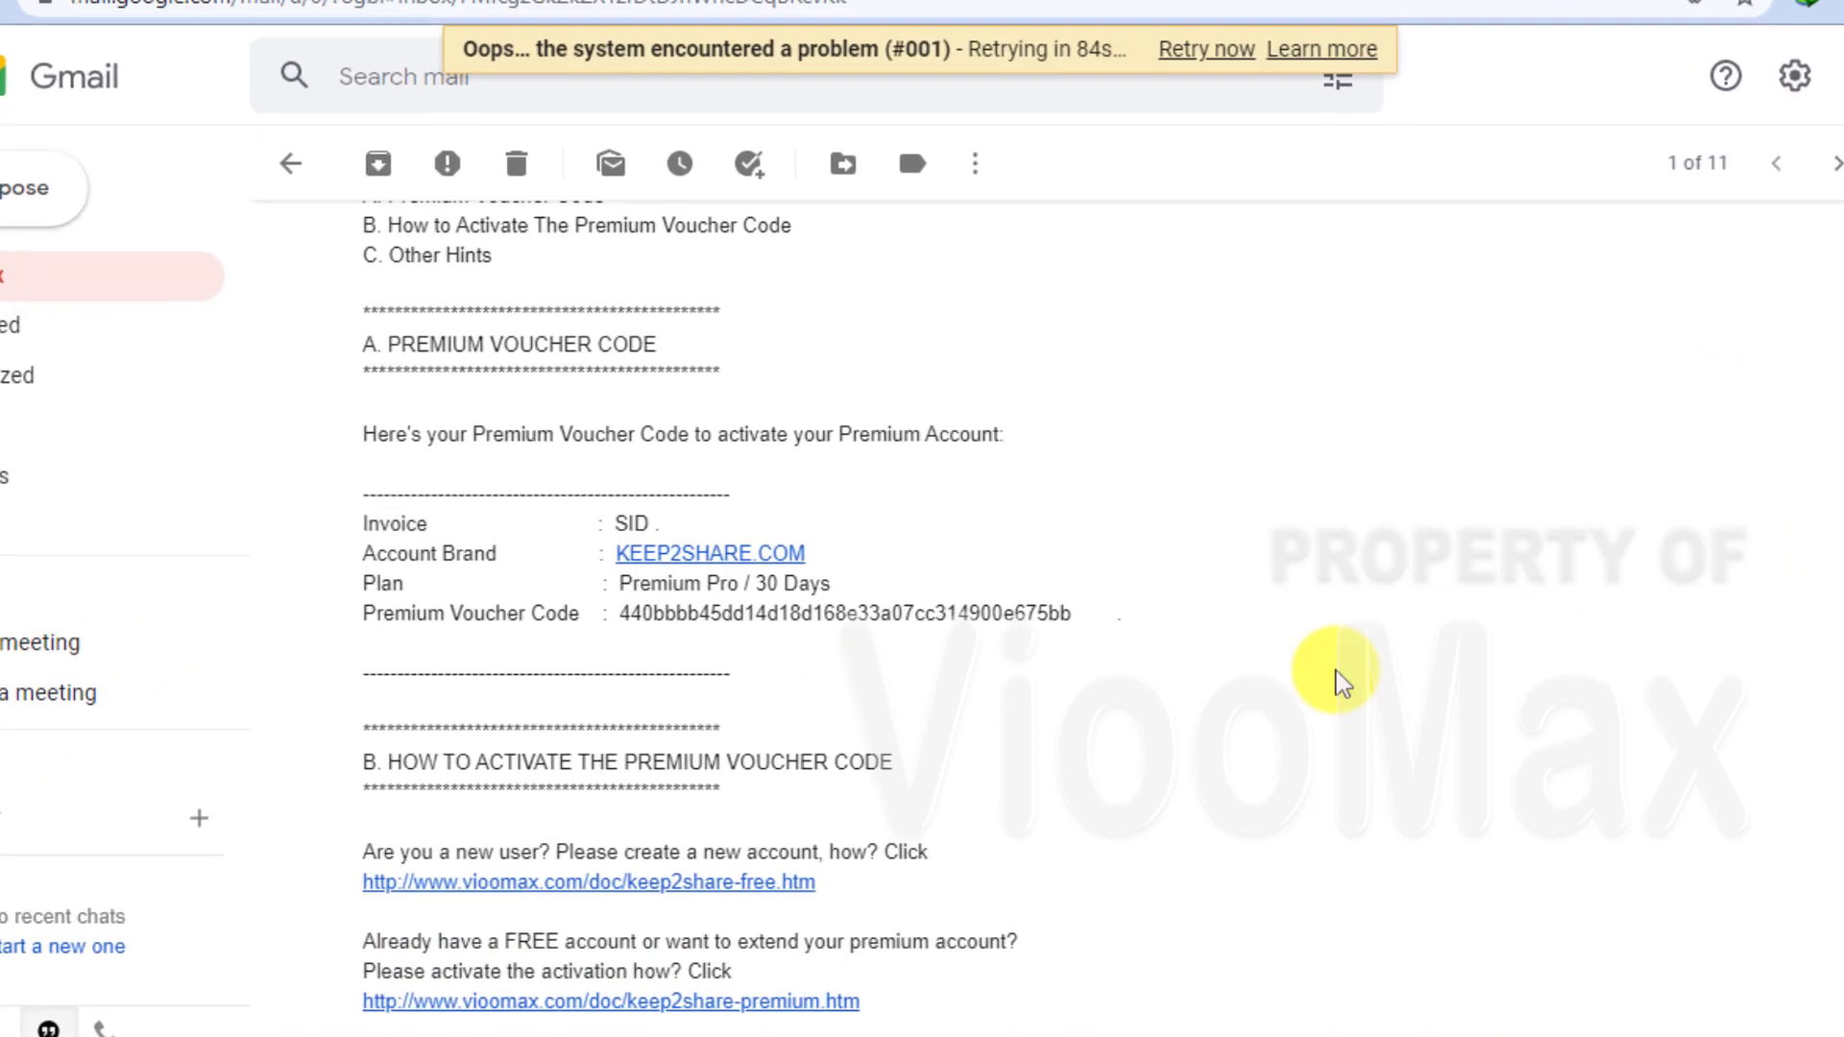
{"action": "left_click_drag", "start_coordinate": [1071, 613], "coordinate": [543, 636]}
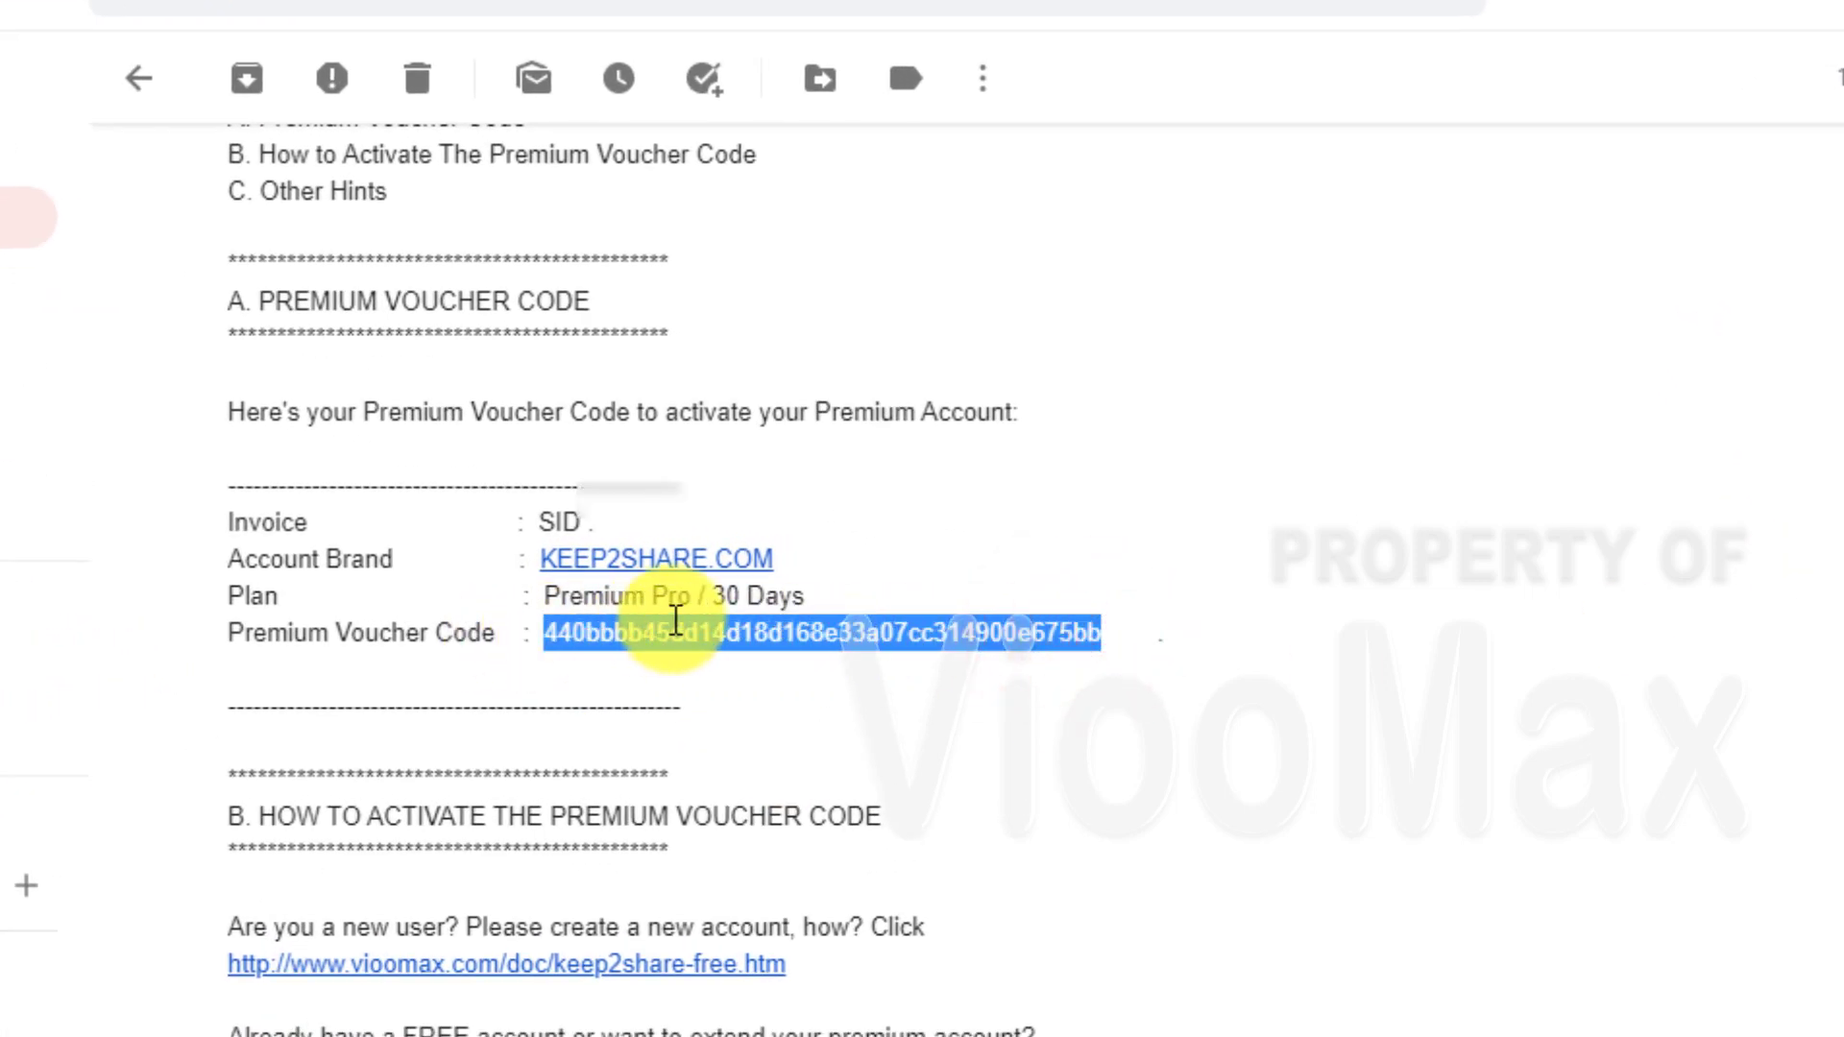
{"action": "right_click", "coordinate": [1050, 629]}
{"action": "left_click", "coordinate": [1129, 665]}
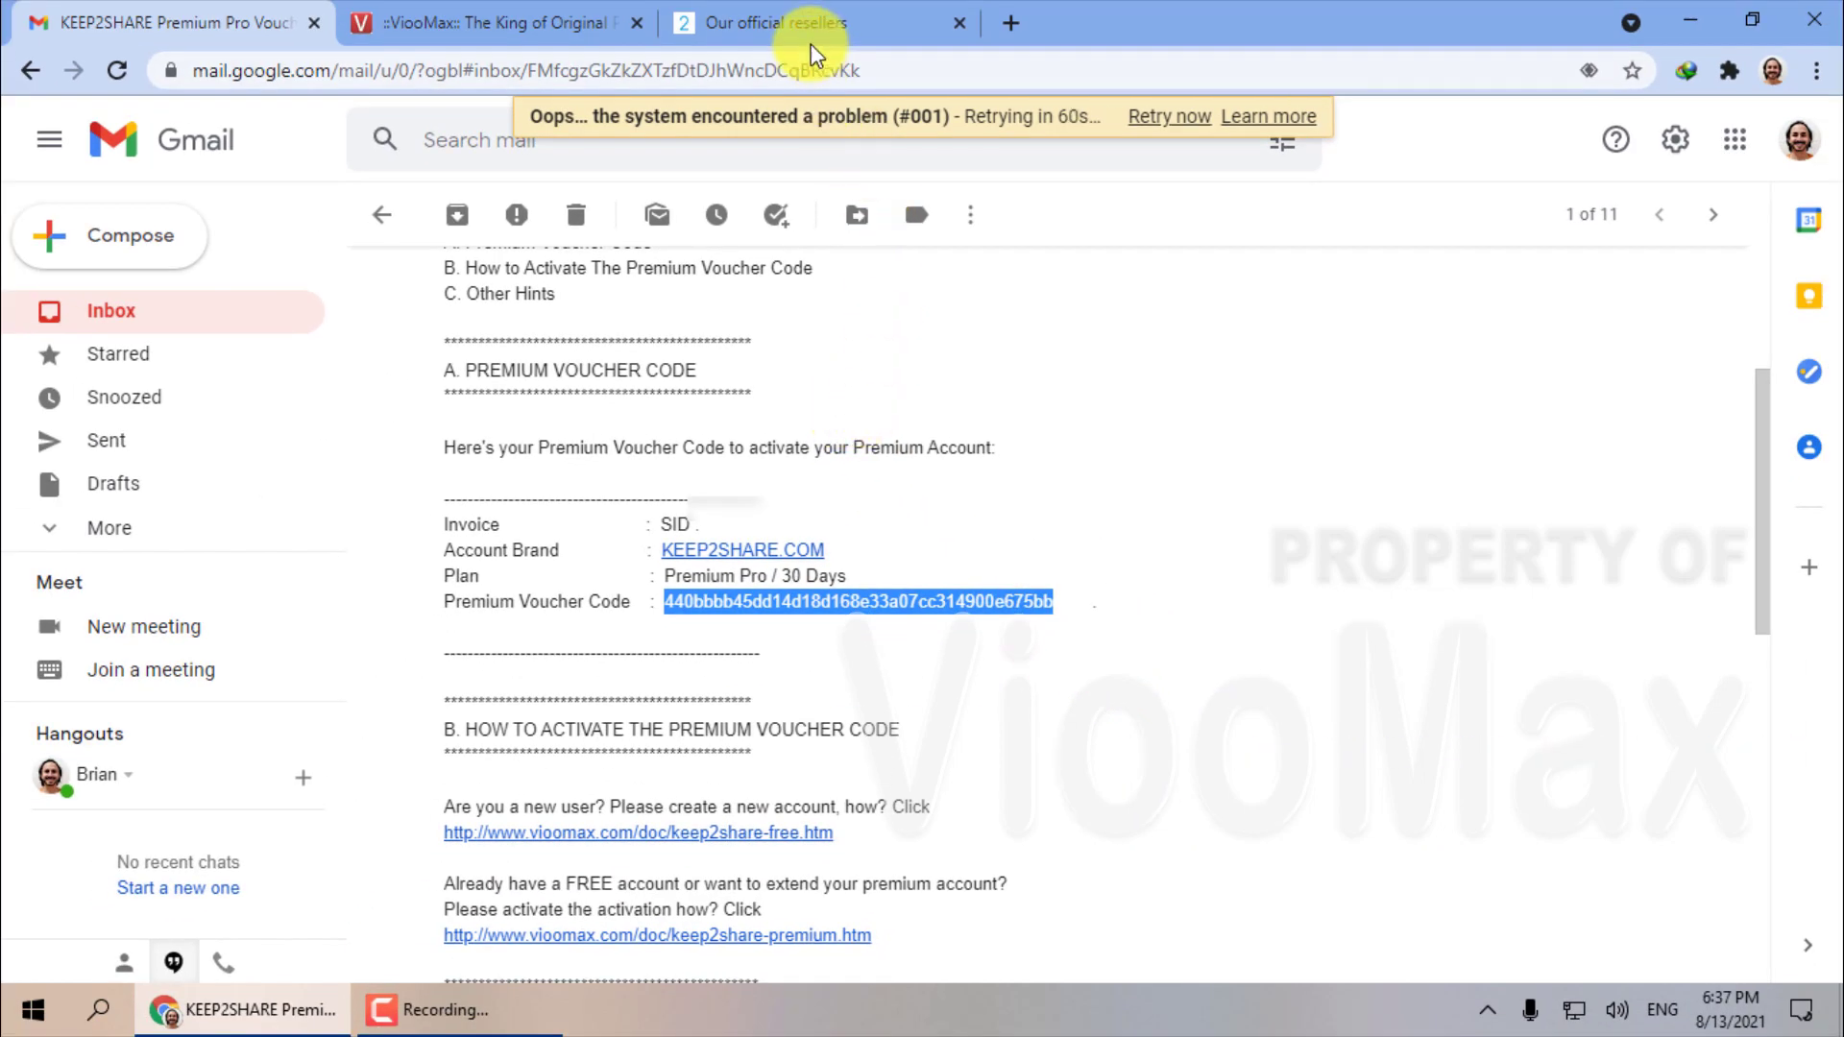
{"action": "left_click", "coordinate": [805, 27]}
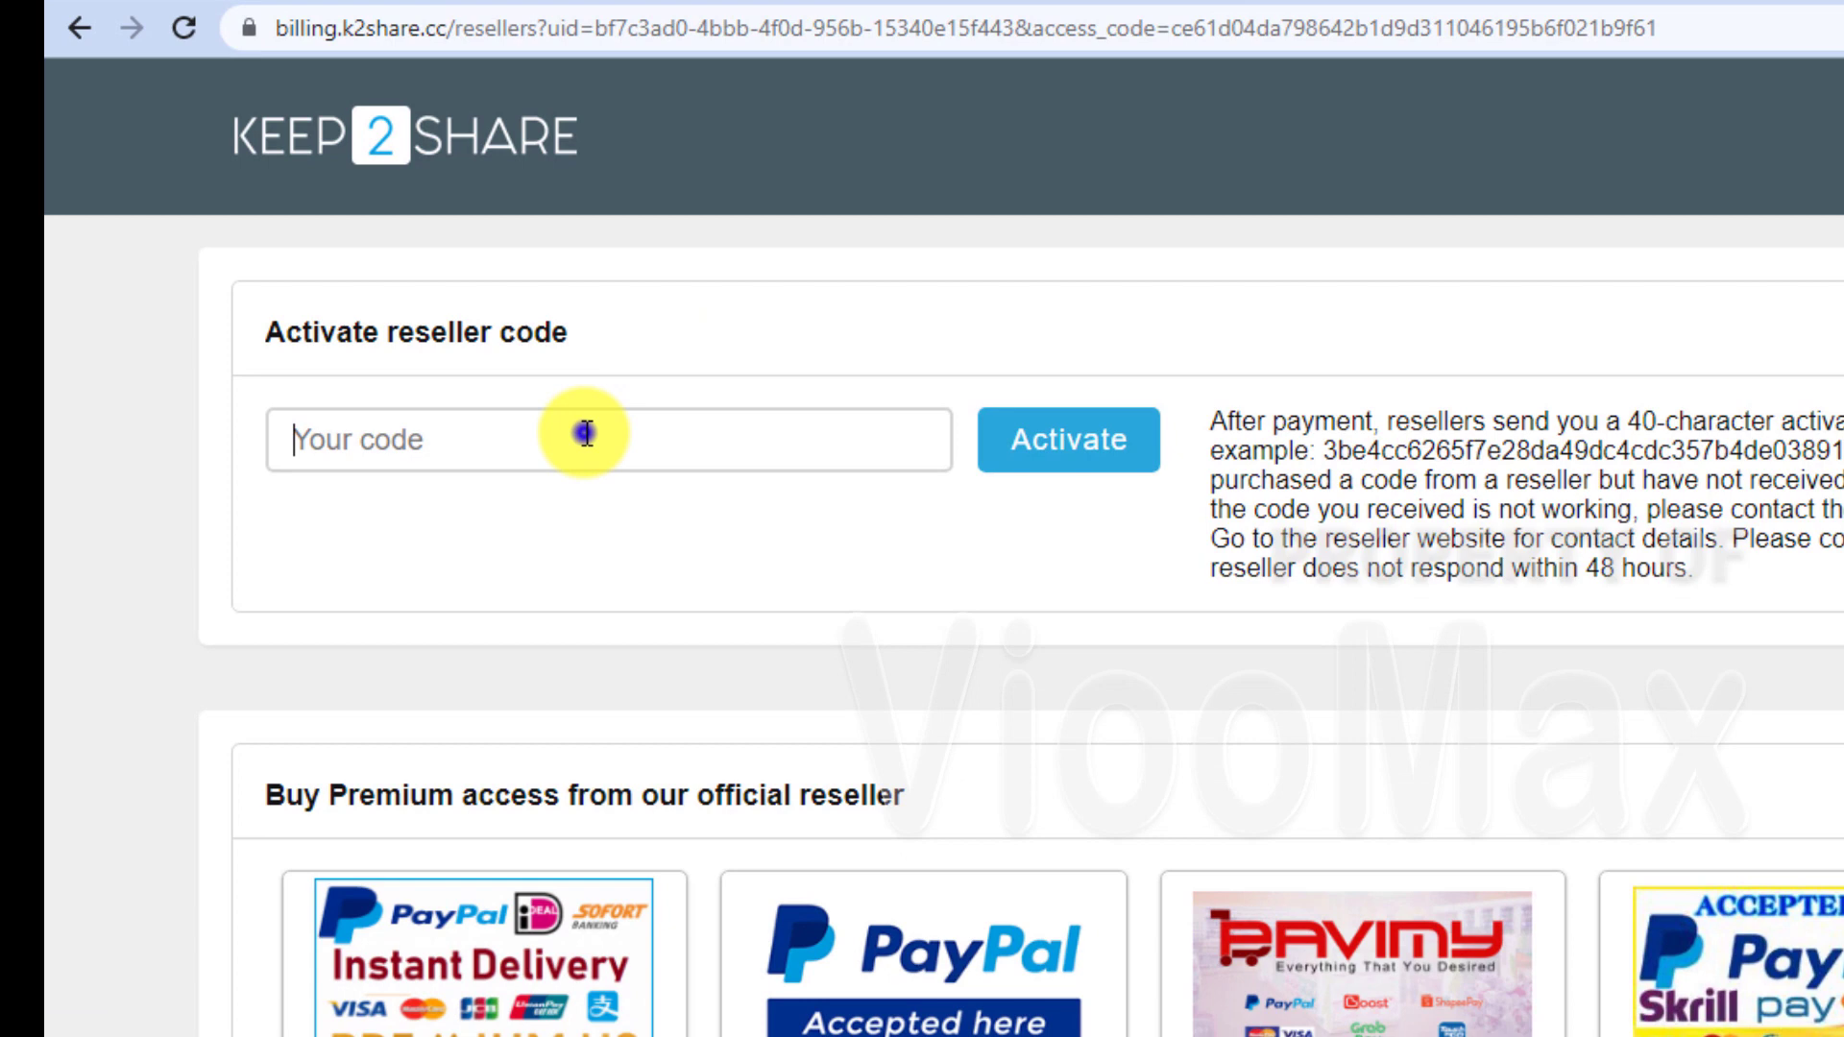
Paste the voucher code into Your code, activate it, and follow the k2s.cc link.
{"action": "right_click", "coordinate": [585, 433]}
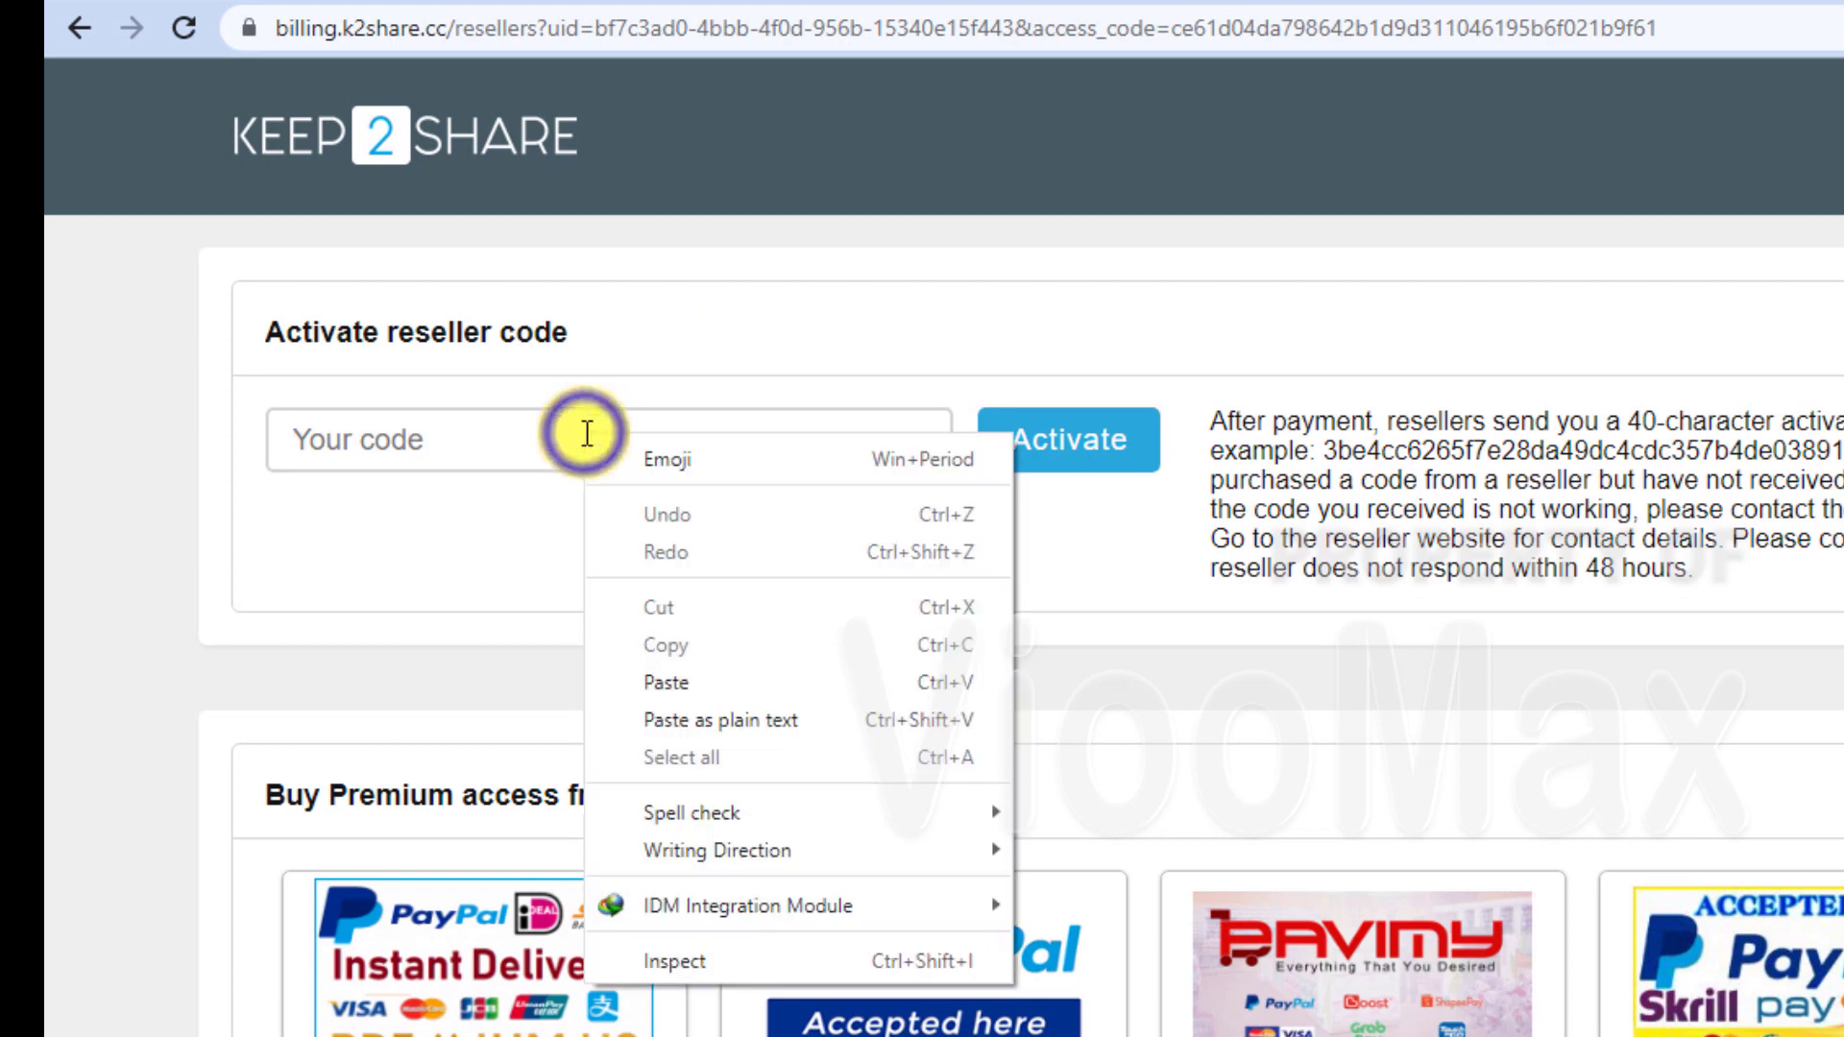
{"action": "left_click", "coordinate": [711, 682]}
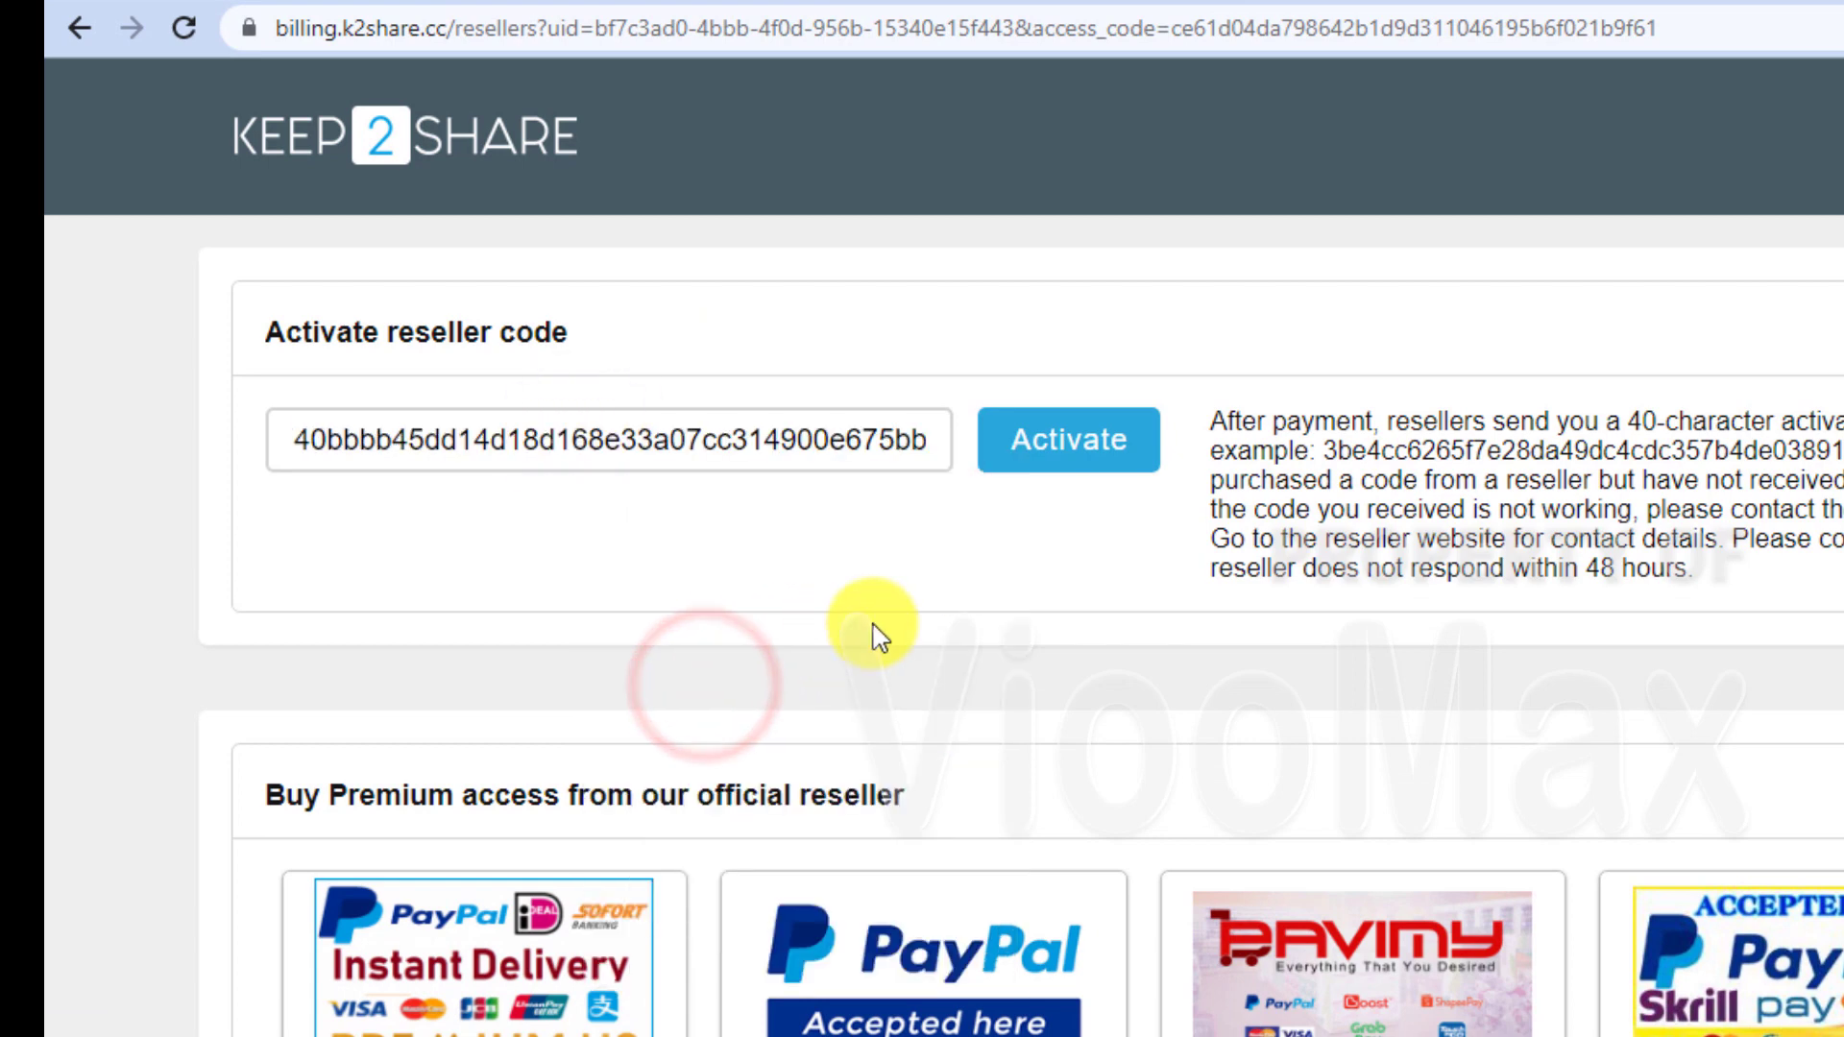
{"action": "left_click", "coordinate": [1156, 442]}
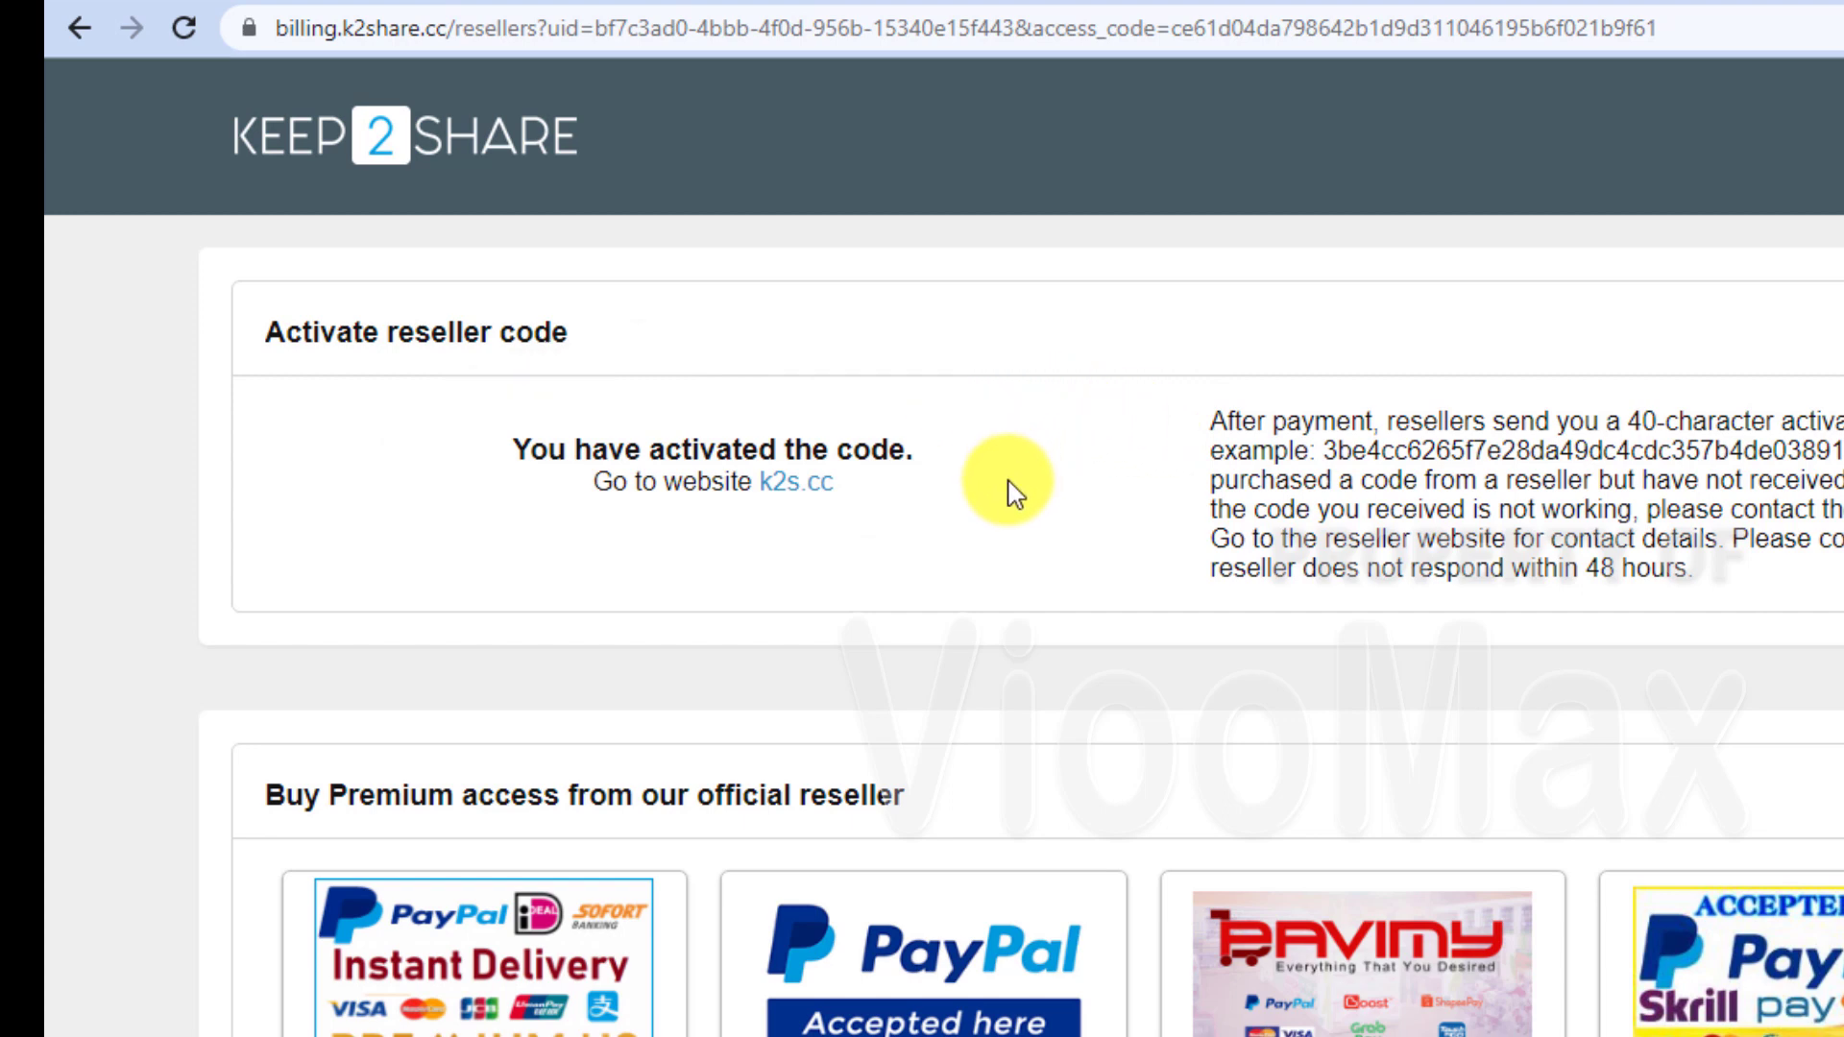
{"action": "left_click", "coordinate": [795, 482]}
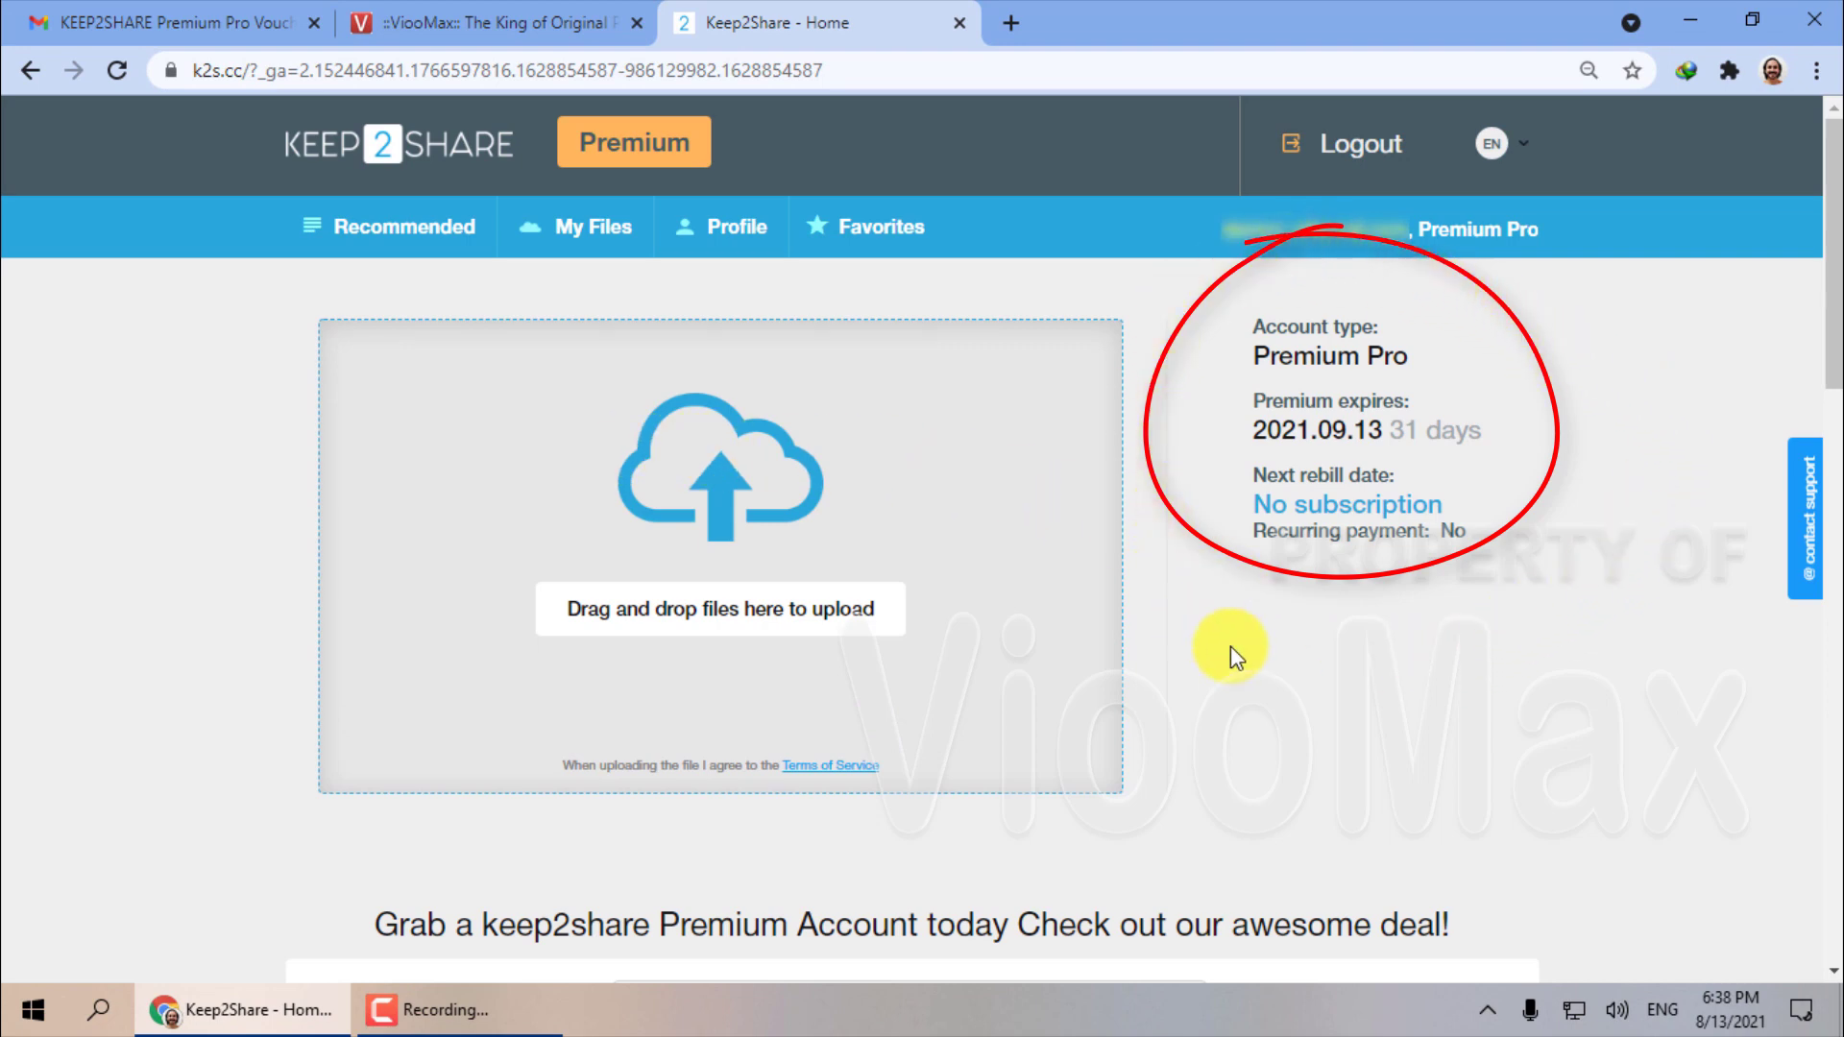
Tick Enable Direct Download on the Profile page, confirm it, and save the settings.
{"action": "left_click", "coordinate": [716, 233]}
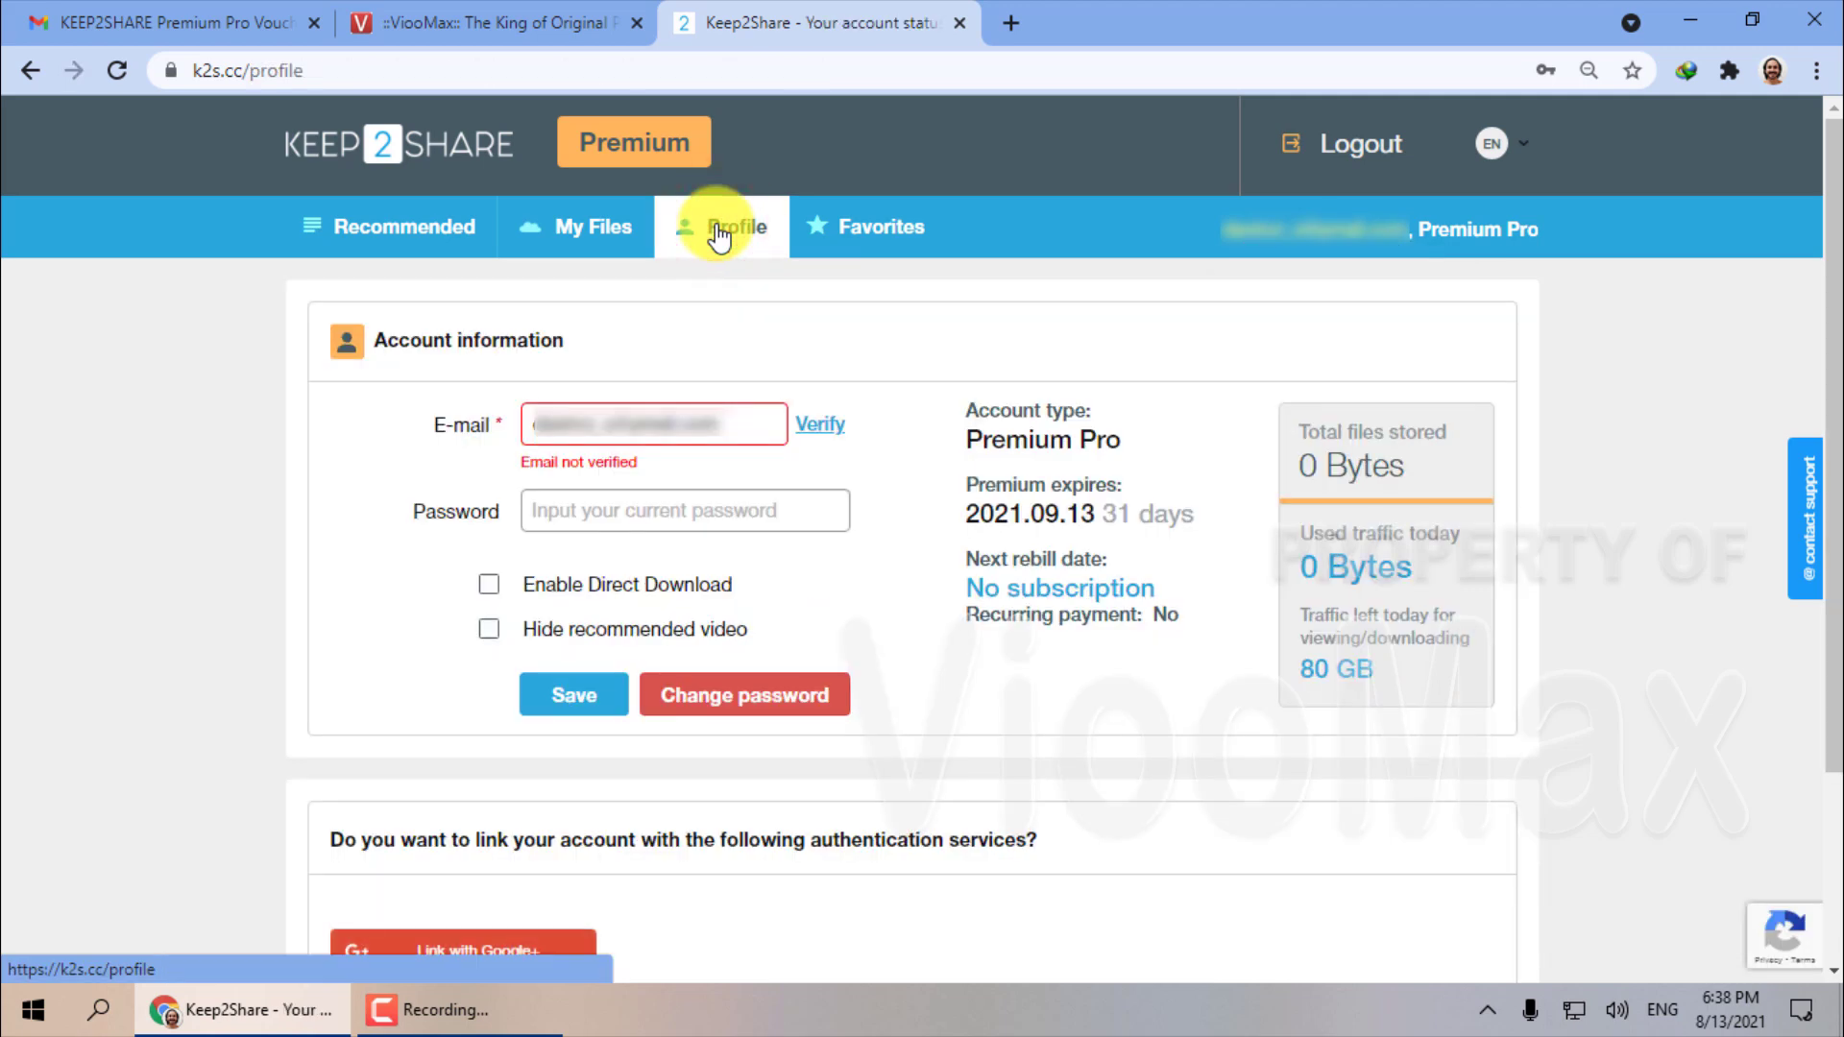
{"action": "left_click", "coordinate": [490, 586]}
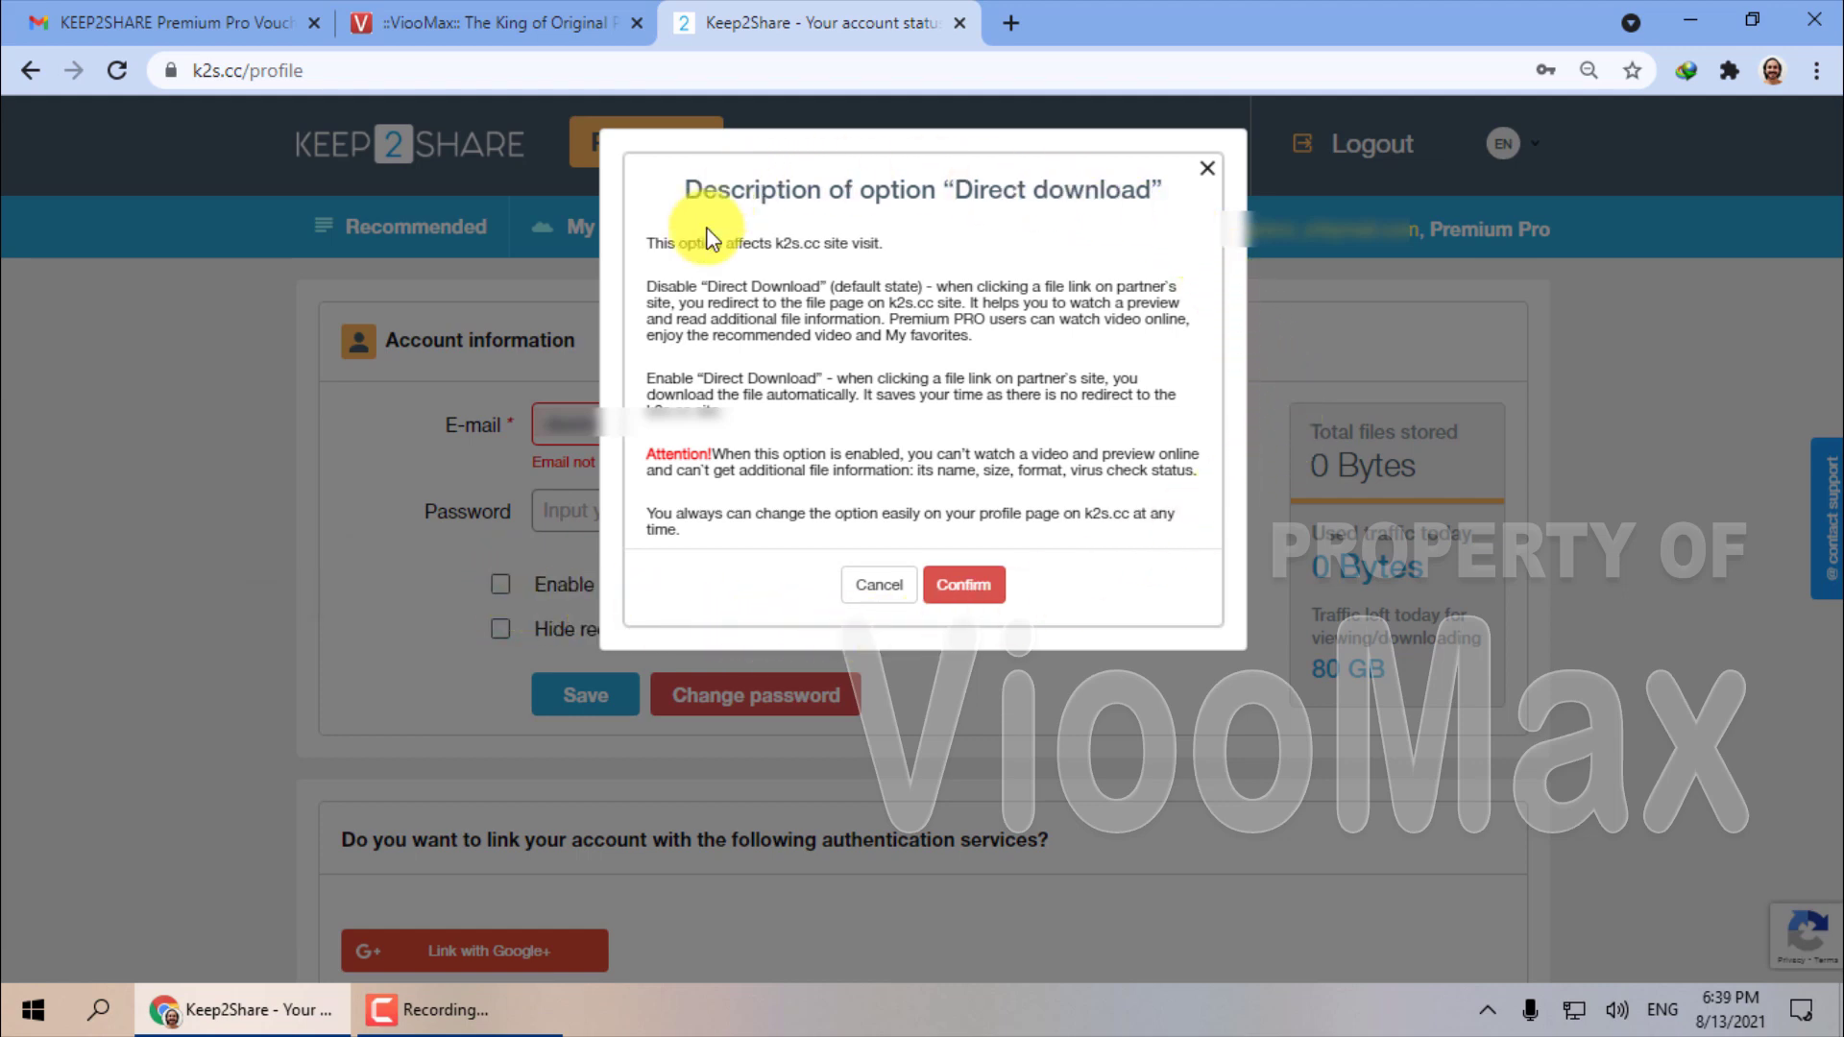
{"action": "left_click", "coordinate": [989, 598]}
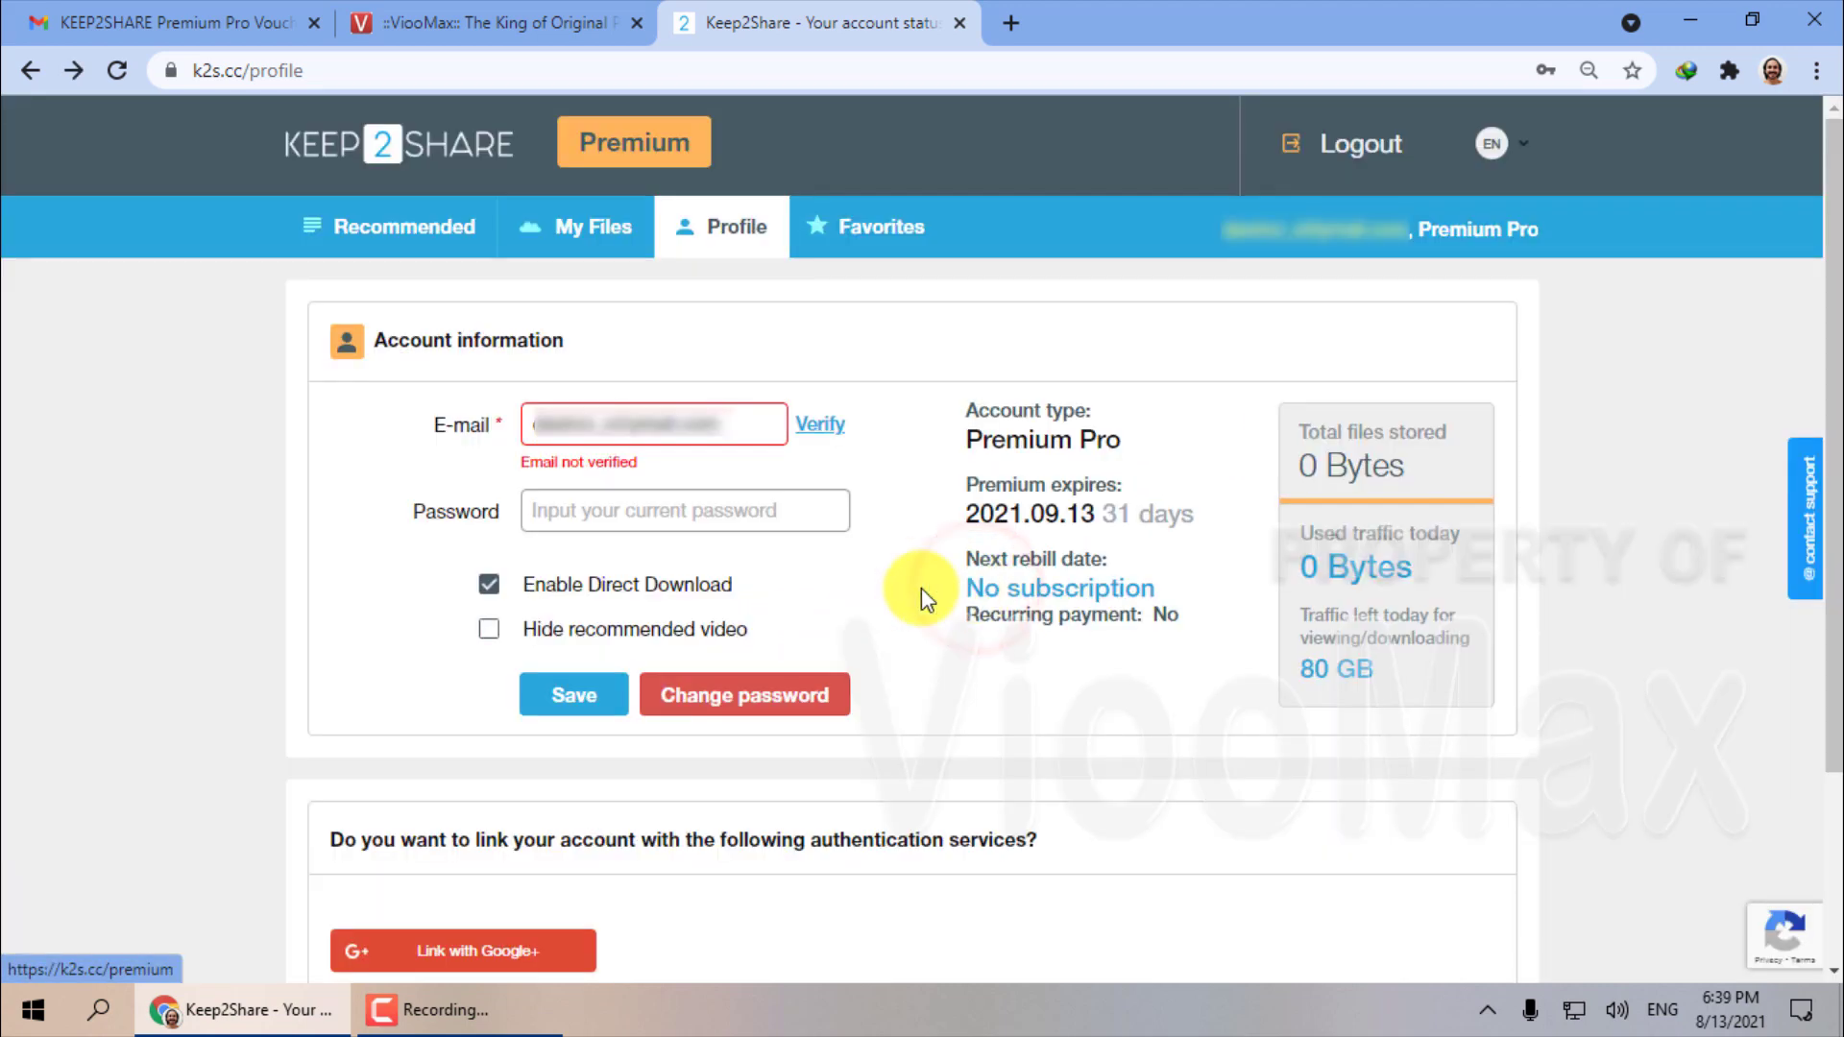
{"action": "left_click", "coordinate": [552, 699]}
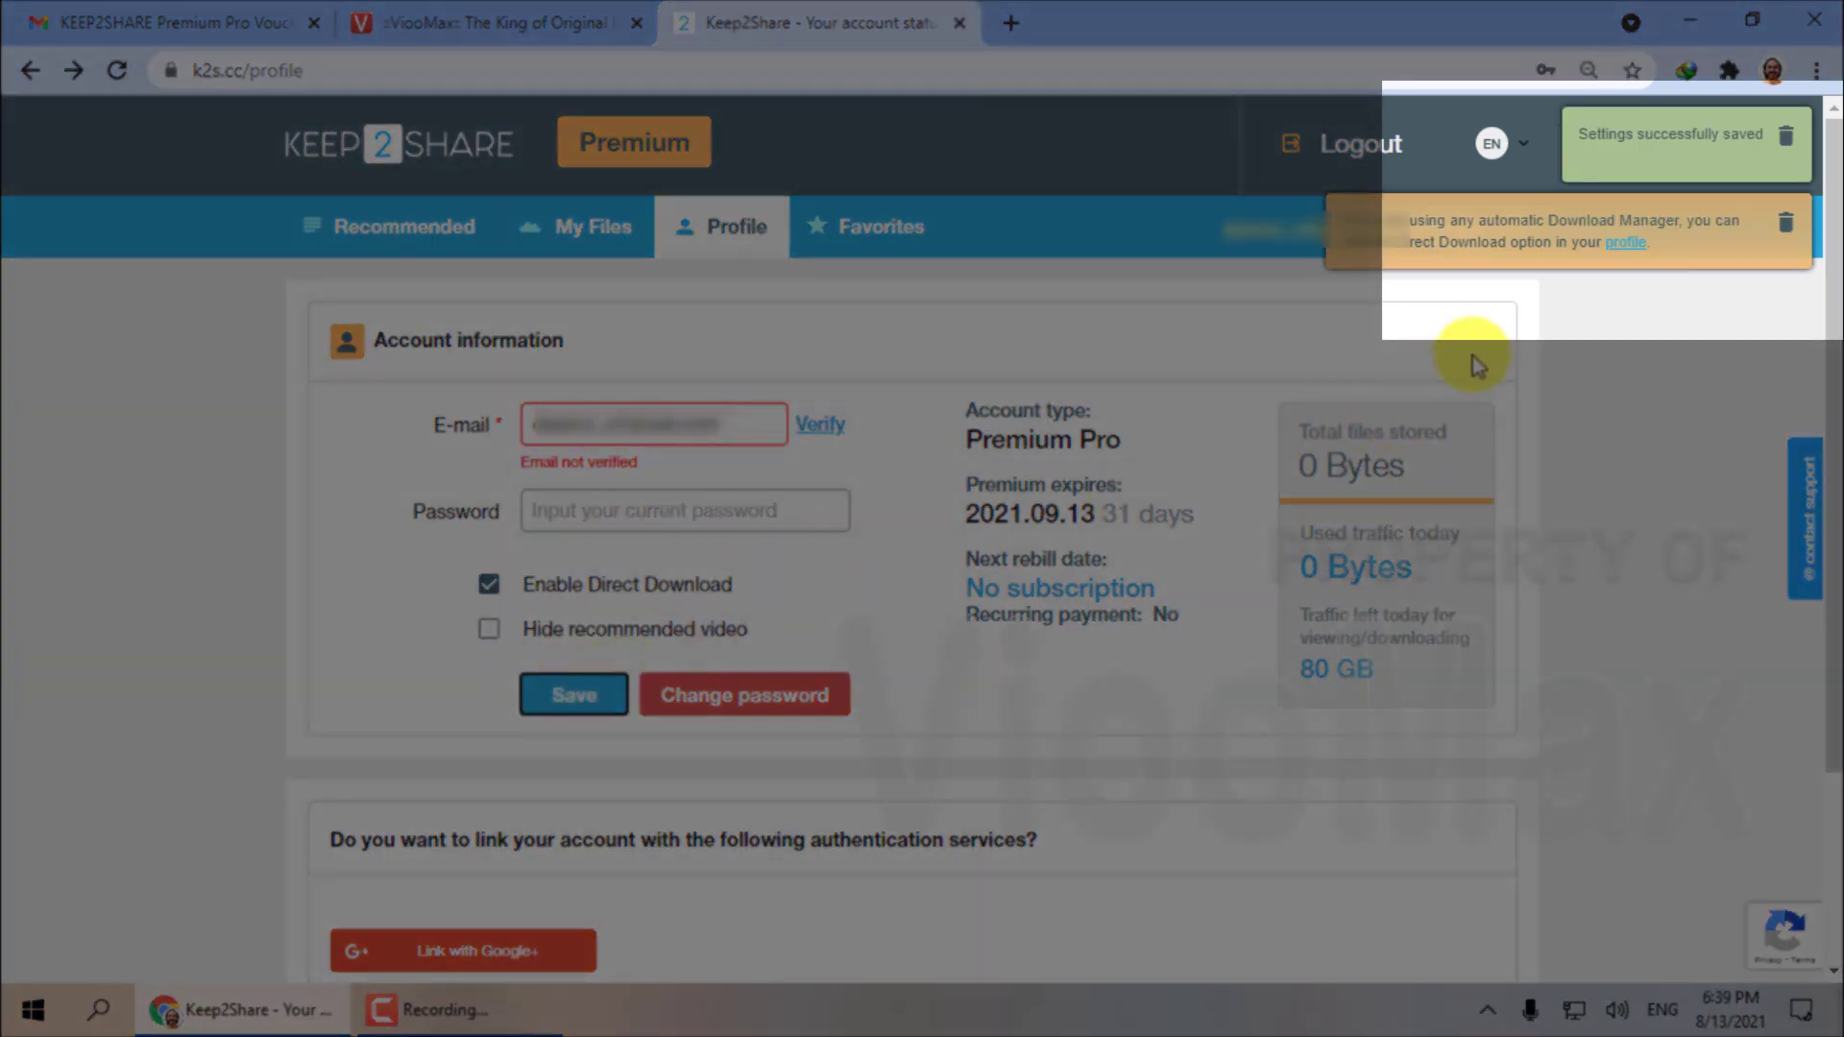
{"action": "left_click", "coordinate": [1318, 780]}
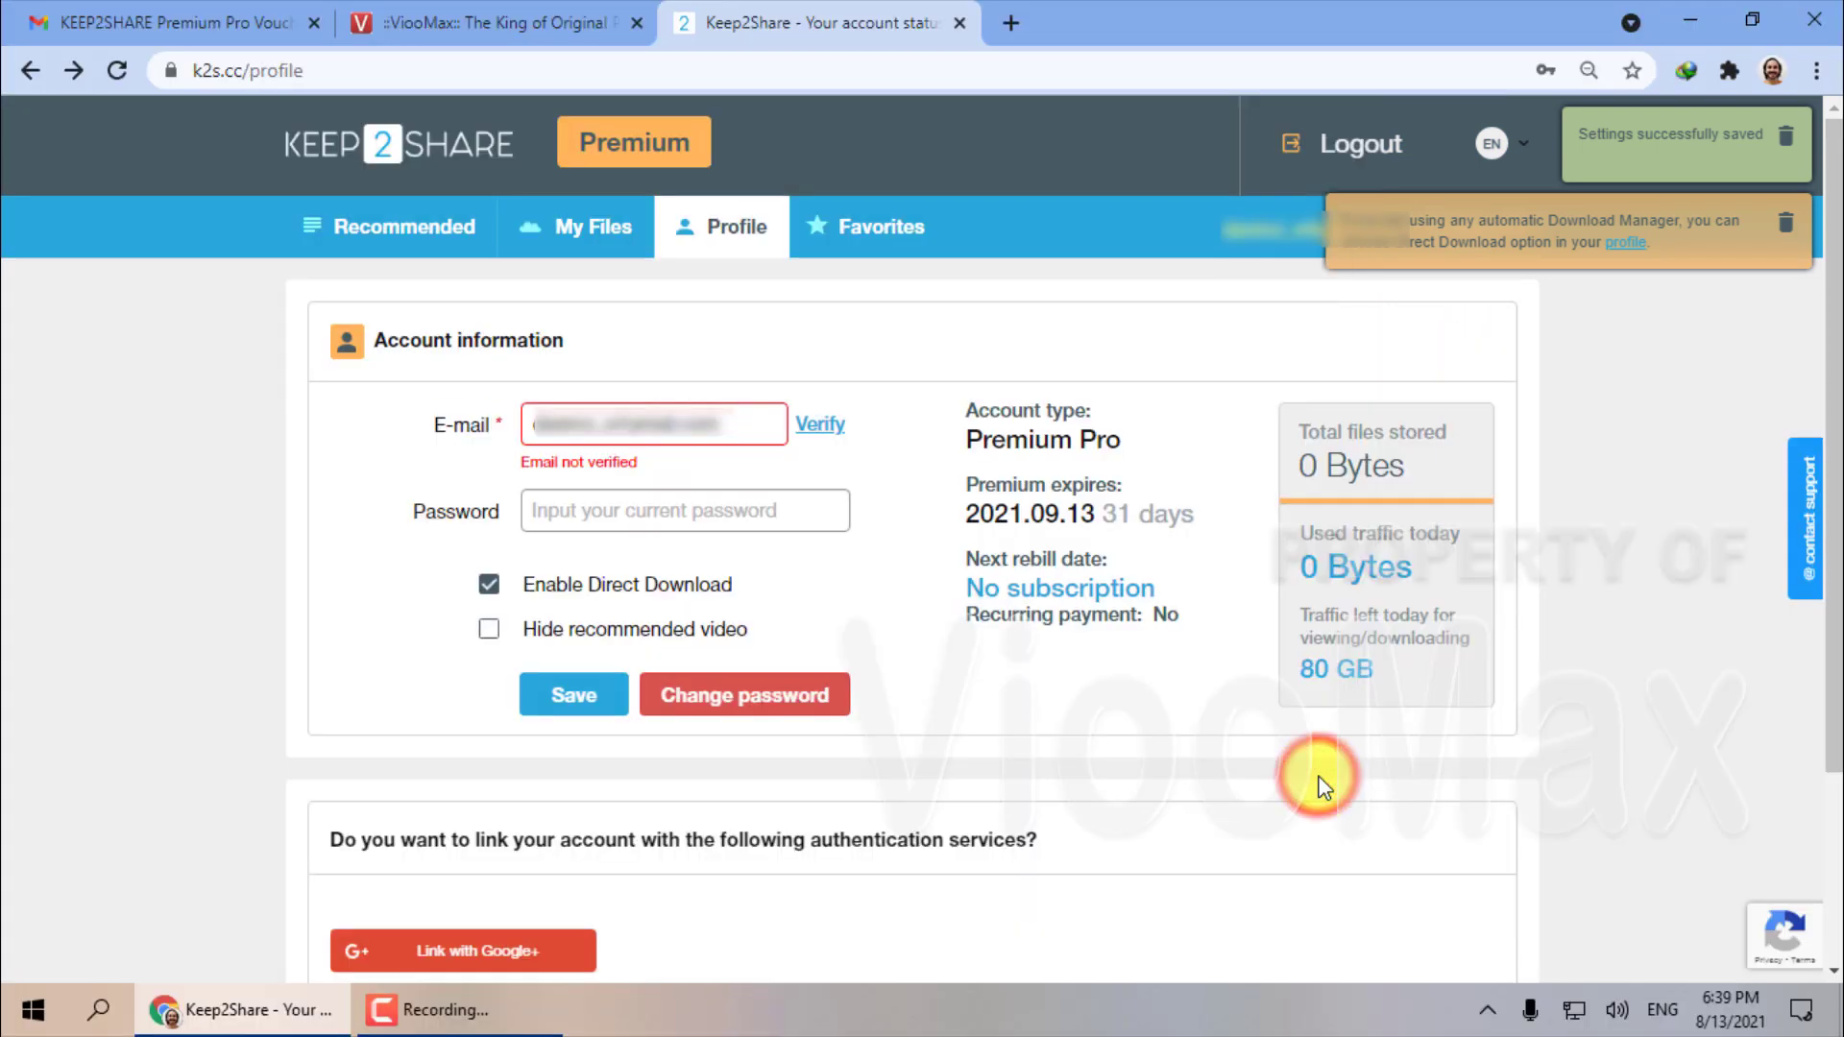